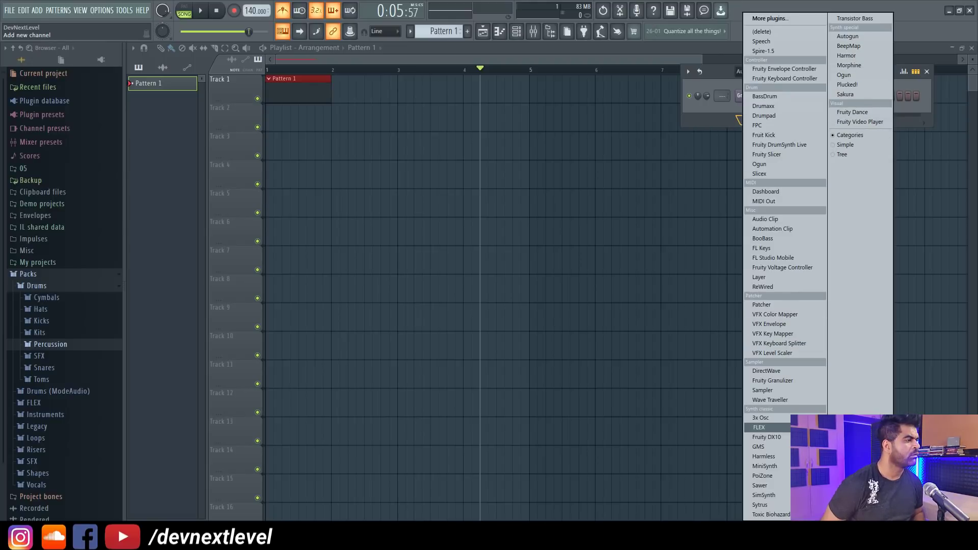
- Add a 3x Osc channel to the channel rack and open its piano roll
left_click(761, 418)
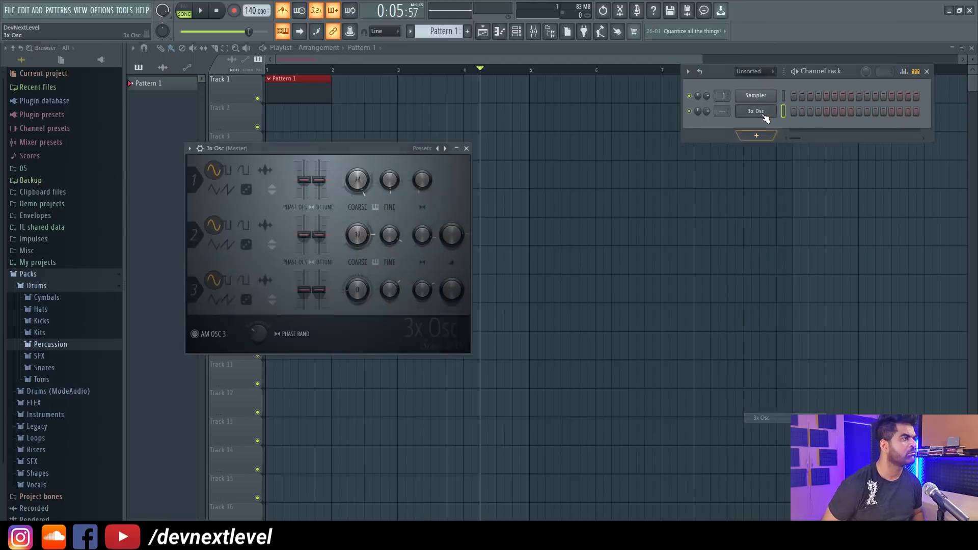
right_click(779, 109)
left_click(789, 112)
- Draw eight short notes at half-beat spacing across the first bar: C#7, D#7, E7, D#7, C#7, B6, D#7, C#7
left_click(168, 212)
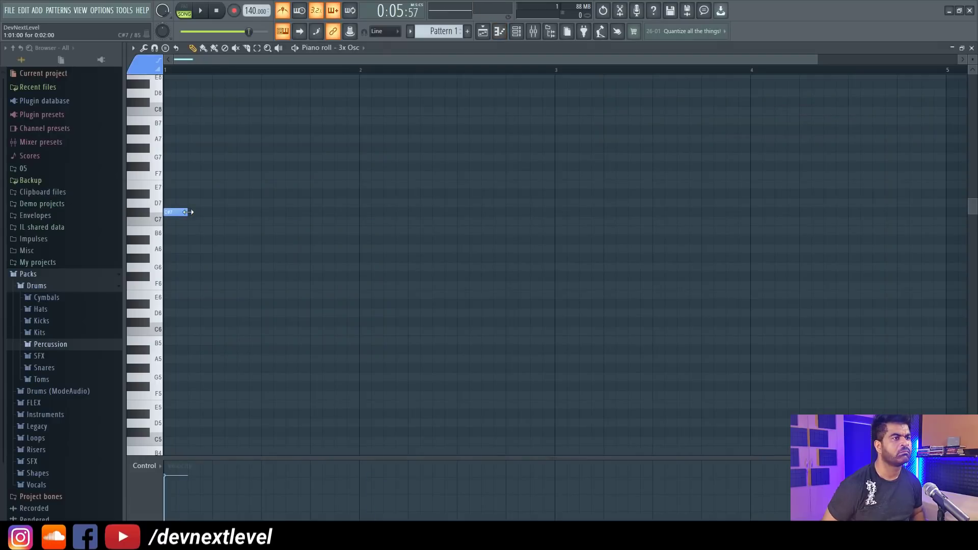
left_click(203, 195)
left_click_drag(203, 196, 192, 195)
left_click(216, 184)
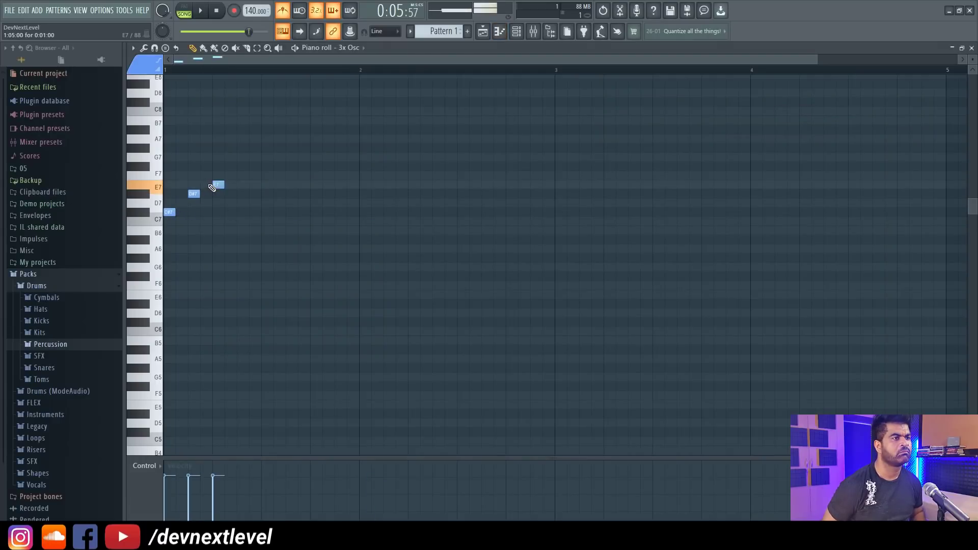
left_click(241, 194)
left_click(266, 212)
left_click(290, 230)
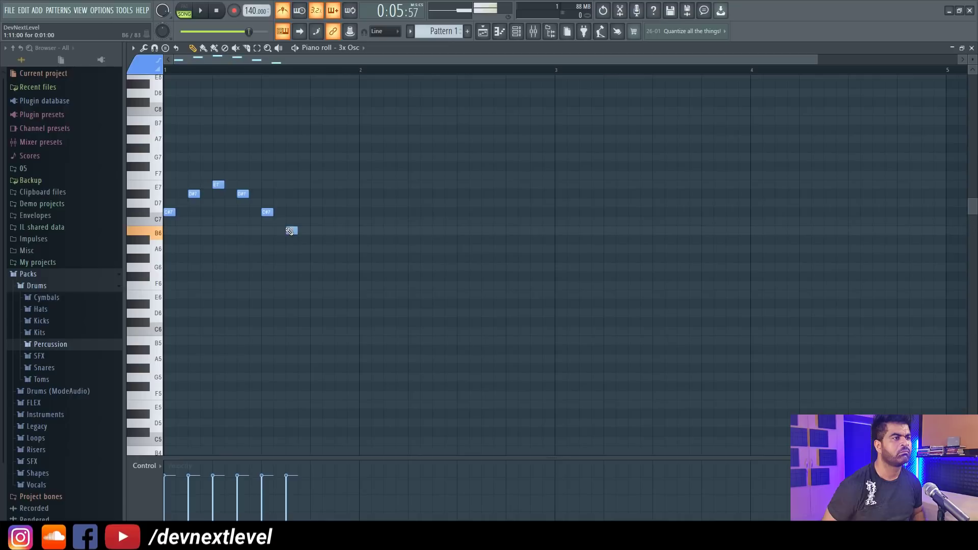
left_click(300, 194)
left_click_drag(299, 195, 310, 195)
left_click(340, 212)
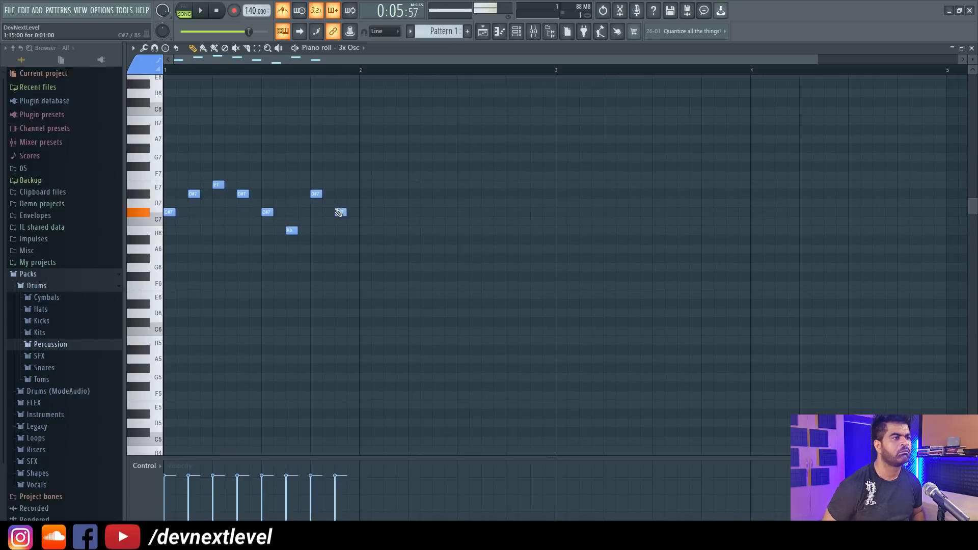
- Play back the drawn melody, return to the playlist and stop playback
key("space")
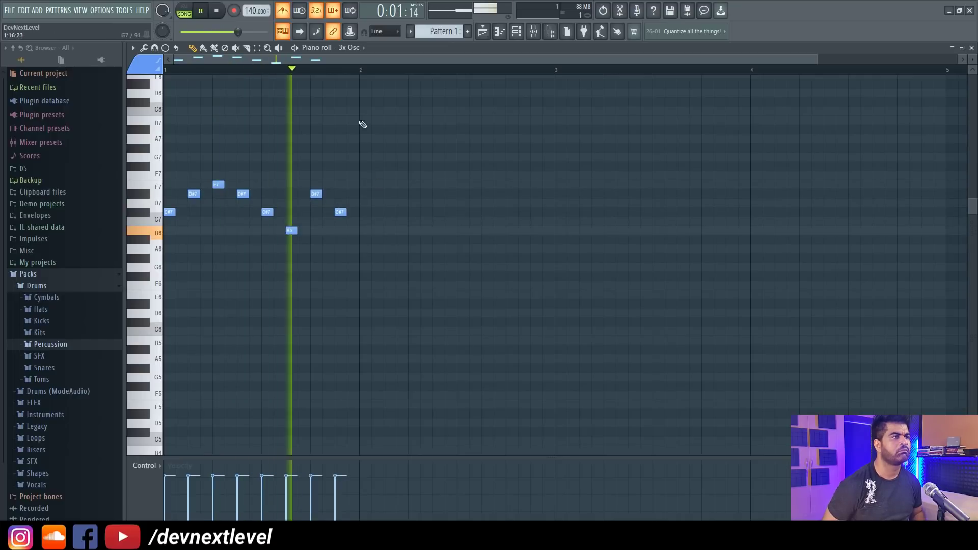
left_click(485, 32)
key("space")
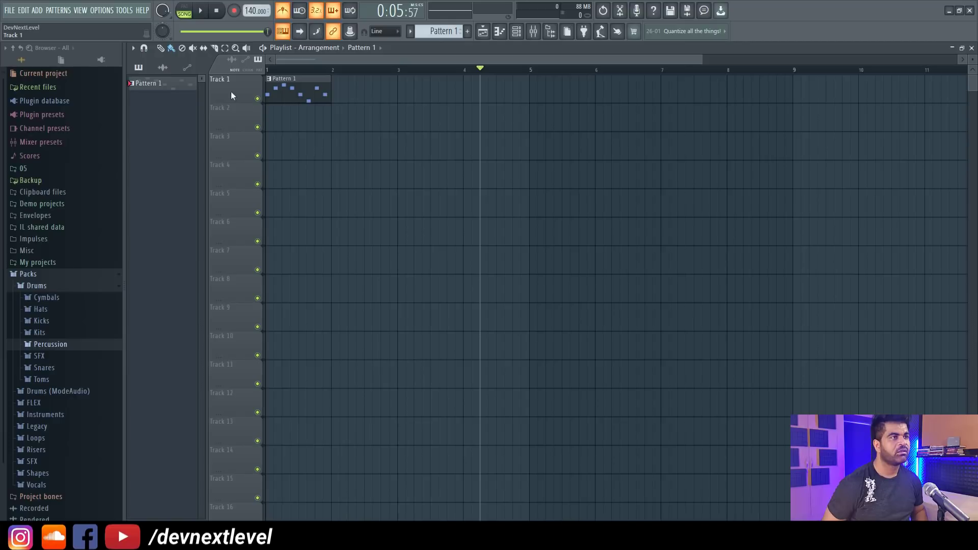
- Quick render Pattern 1 as an audio clip, place it on Track 2 at bar 1 and remove the original pattern clip from Track 1
right_click(158, 92)
left_click(222, 263)
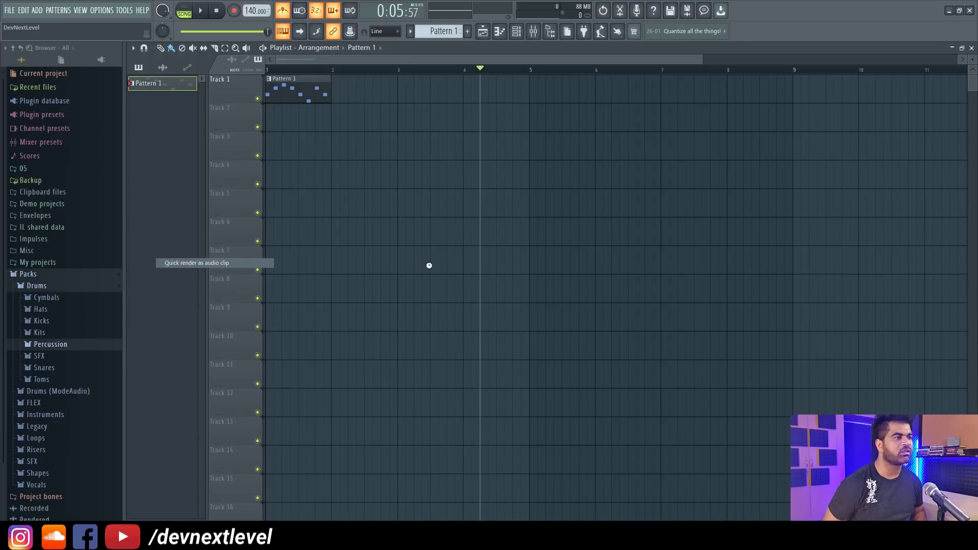
left_click_drag(160, 100, 298, 127)
right_click(275, 95)
- Listen to the rendered Pattern 1 clip and open its sample settings on the second page of precomputed effects
key("space")
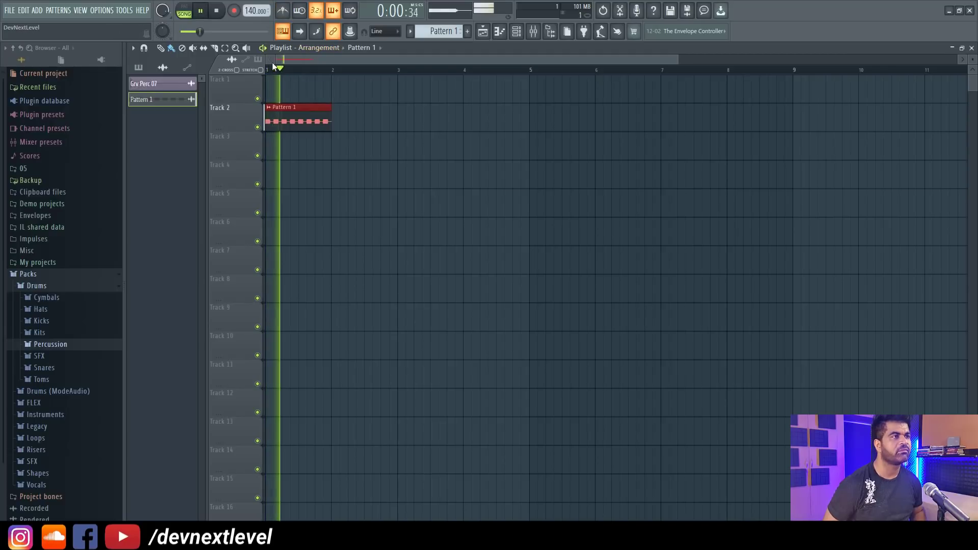
key("space")
scroll(321, 69, "up", 3)
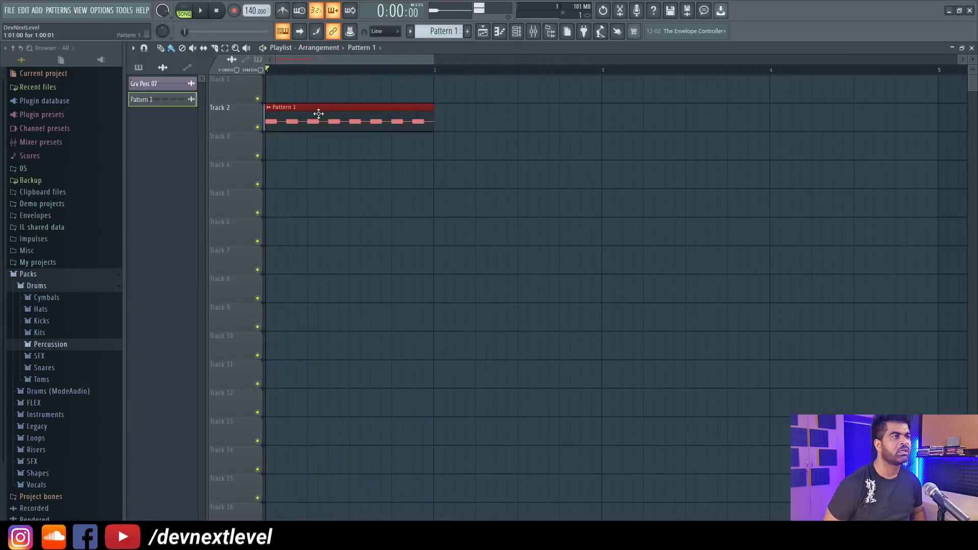
double_click(319, 114)
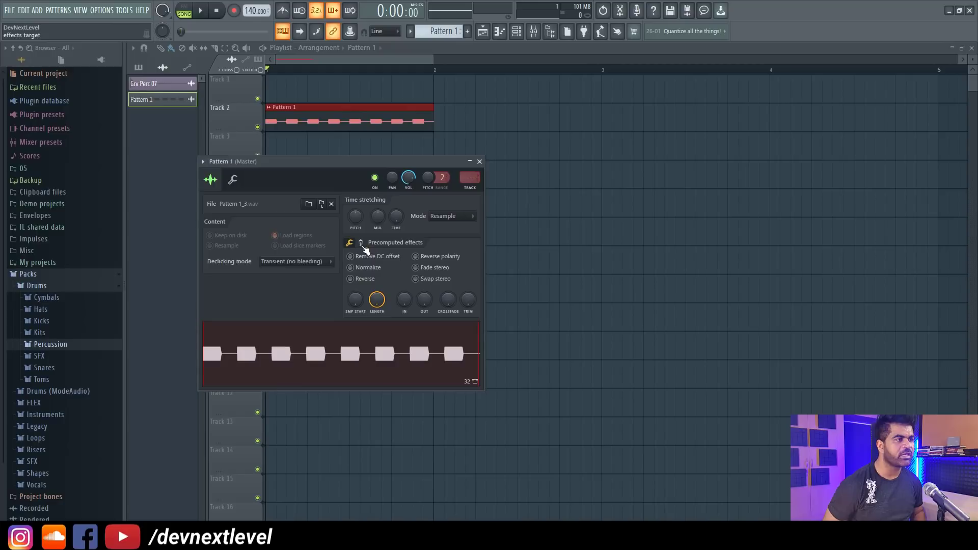
left_click(356, 241)
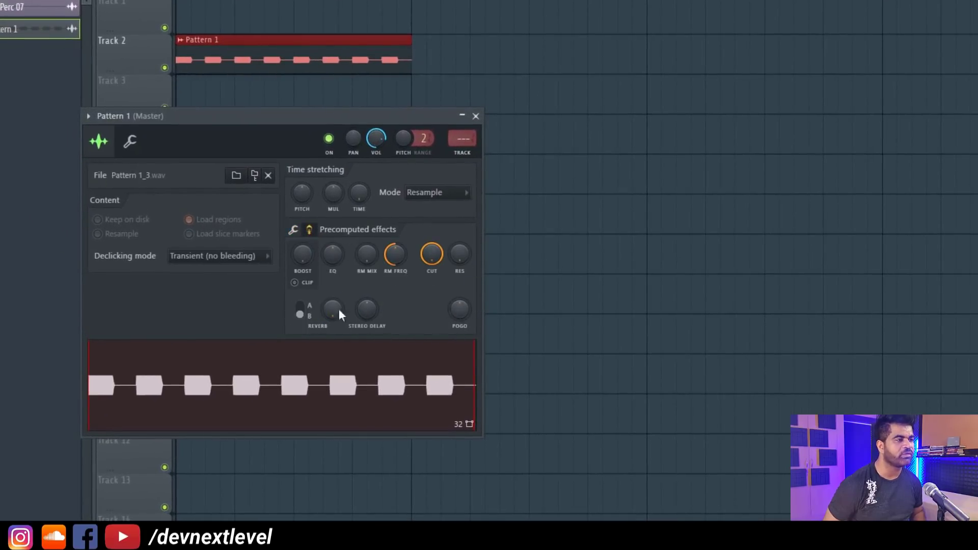
- Try stereo delay amounts such as 16% and 26% right on the clip, and set the delay back to centered
scroll(367, 309, "up", 3)
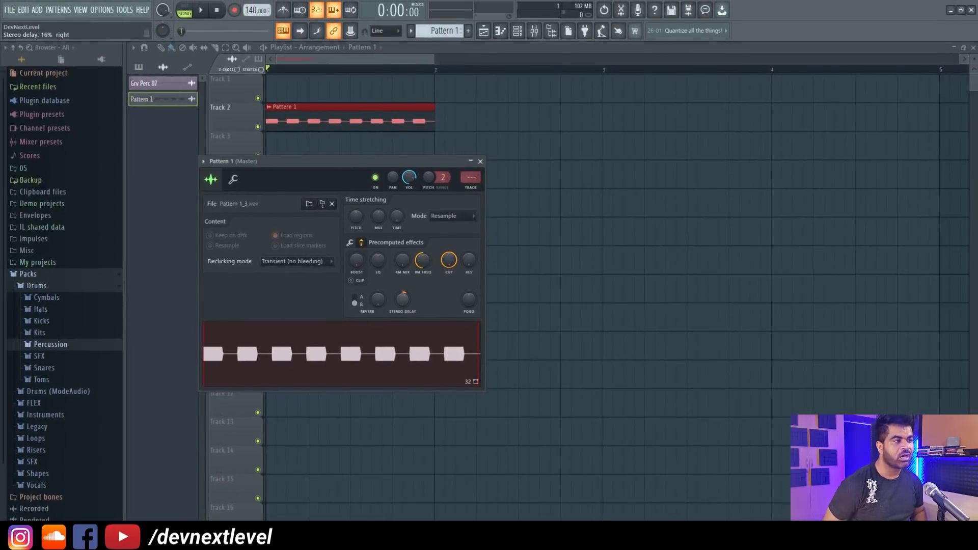
scroll(403, 300, "down", 2)
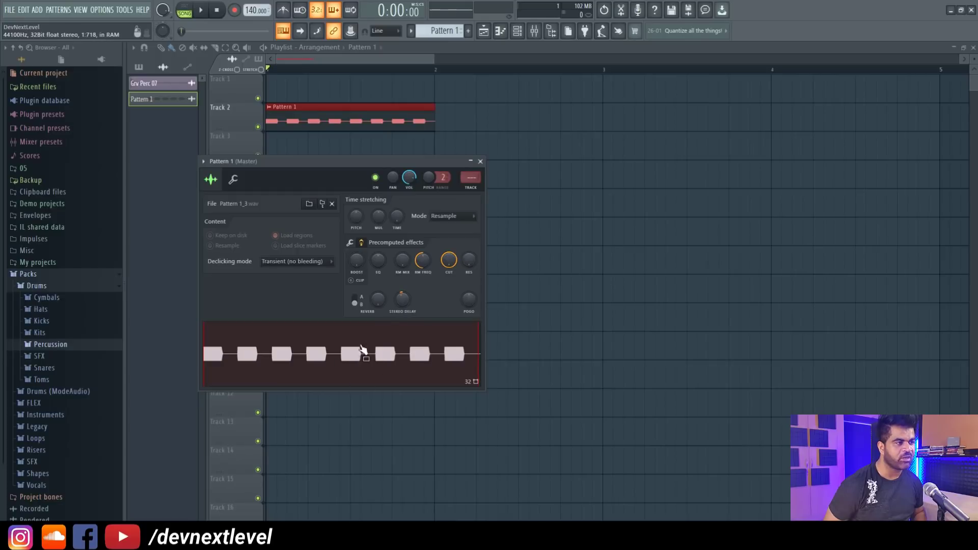
scroll(402, 300, "down", 3)
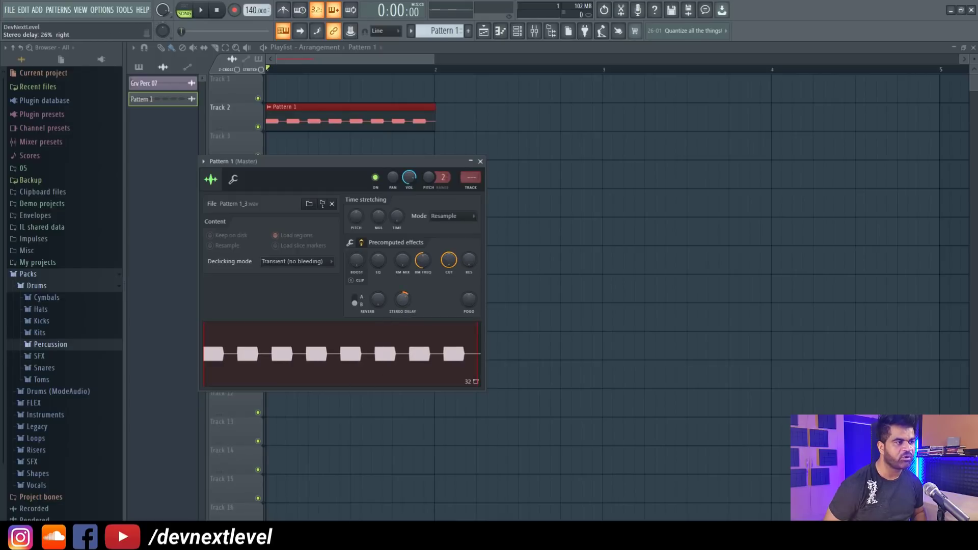
scroll(402, 300, "down", 4)
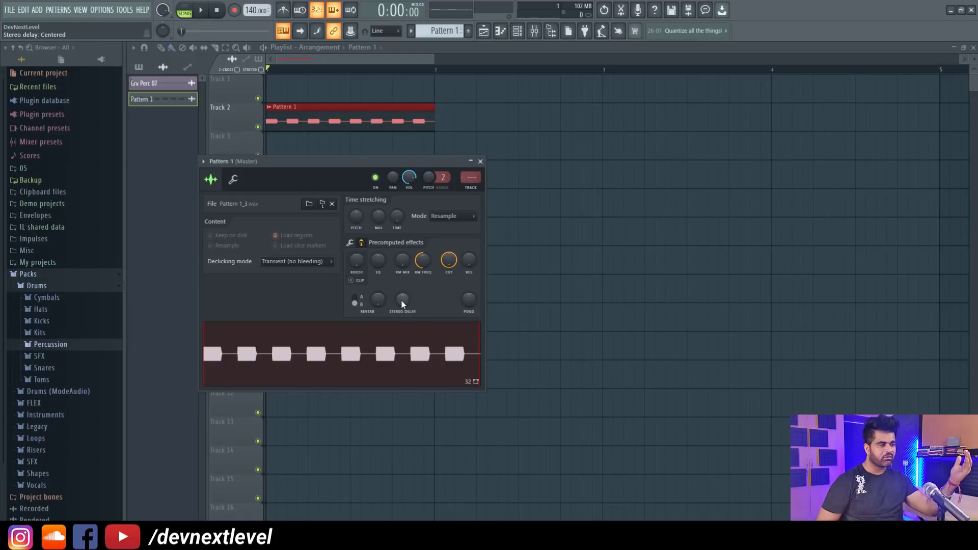
left_click_drag(402, 304, 402, 305)
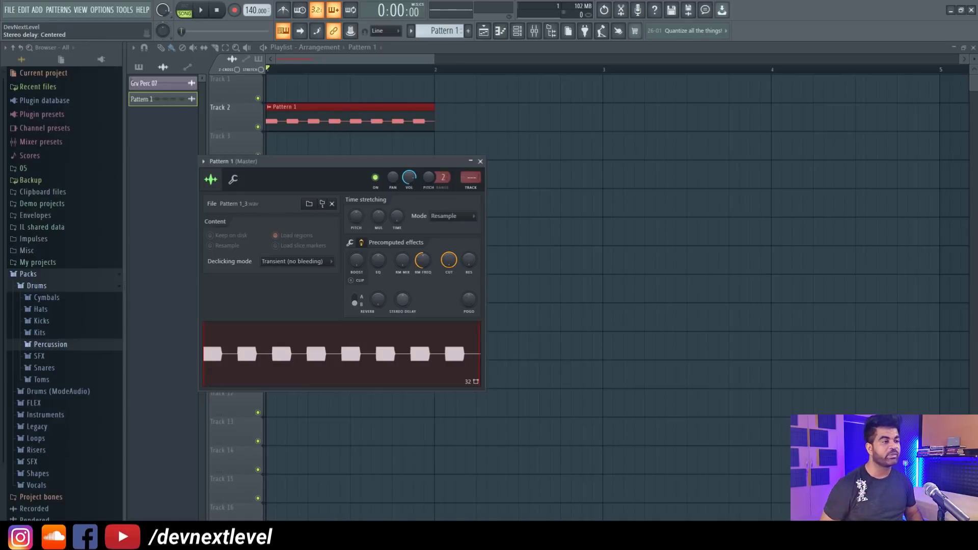
right_click(405, 304)
key("Escape")
- Compare stereo delay at 26% right and 8% left while the clip plays, and stop playback
key("space")
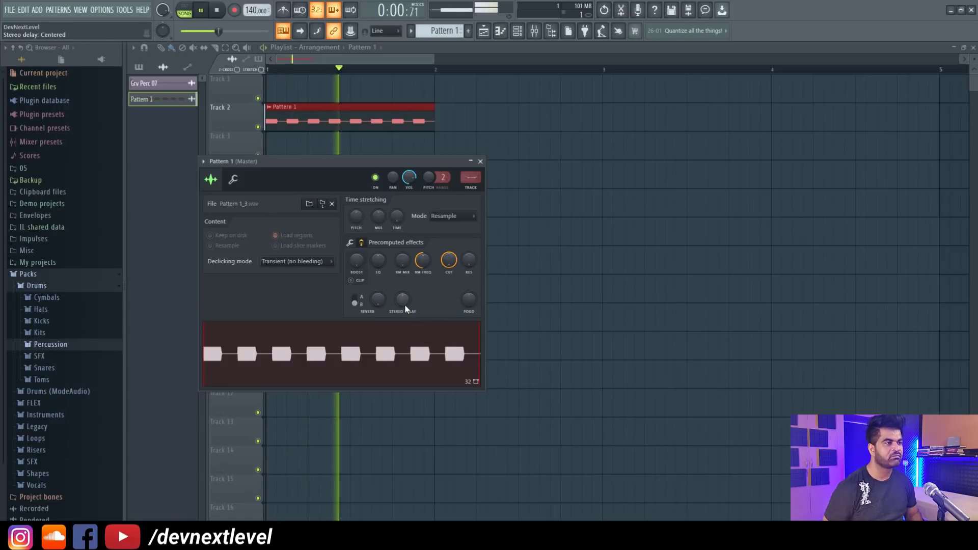
left_click_drag(406, 308, 406, 293)
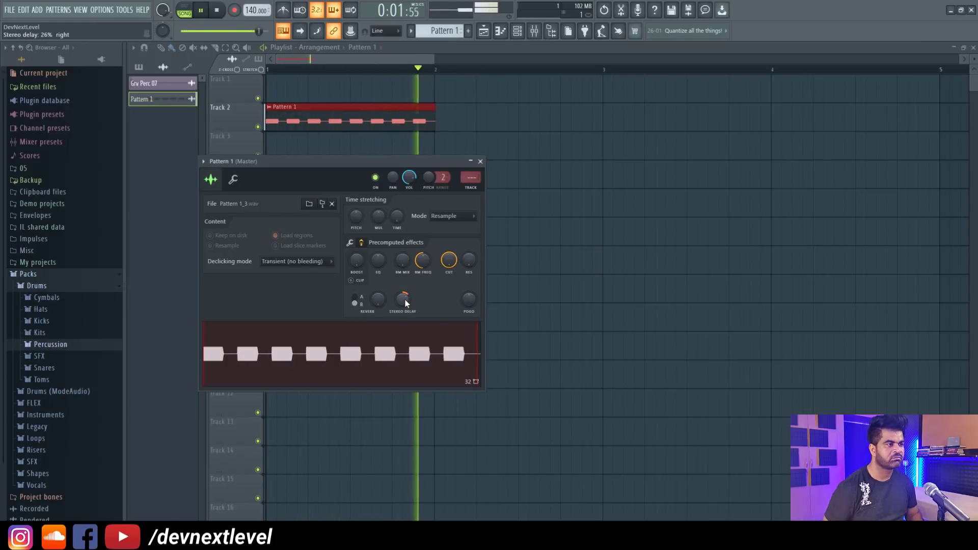
mouse_move(405, 299)
left_mouse_down()
mouse_move(405, 314)
mouse_move(404, 292)
left_mouse_up()
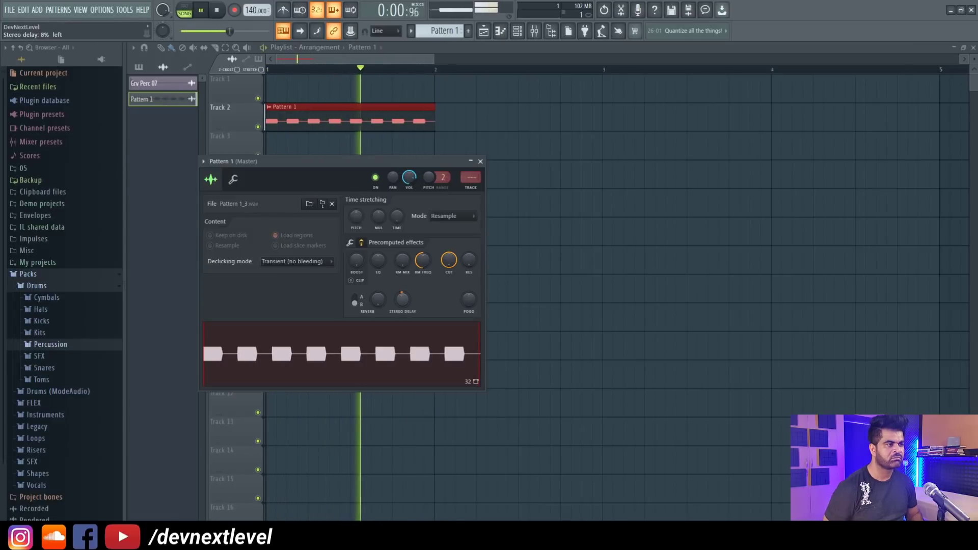
key("space")
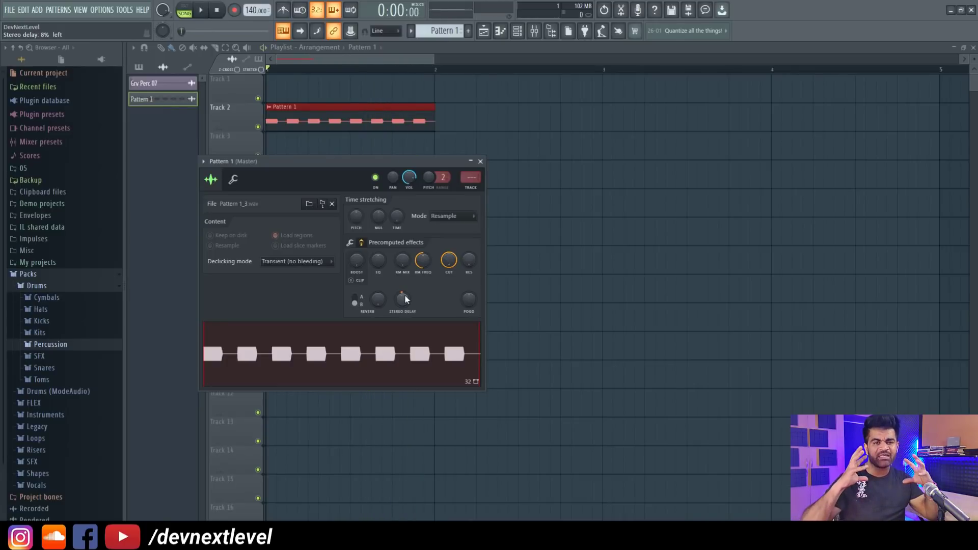
- Set the stereo delay to 100% left, listen to the clip, and return the delay to about the center
left_click_drag(402, 299, 402, 250)
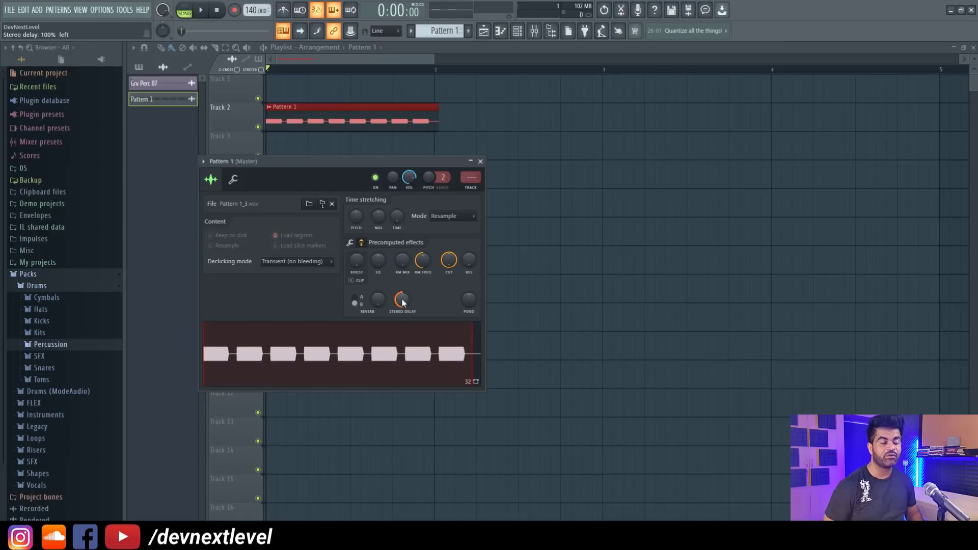
key("space")
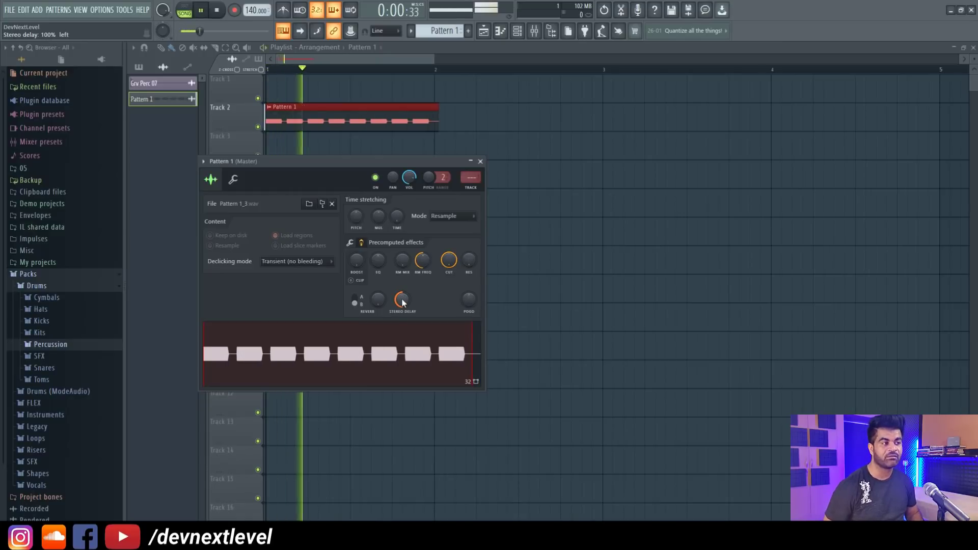
key("space")
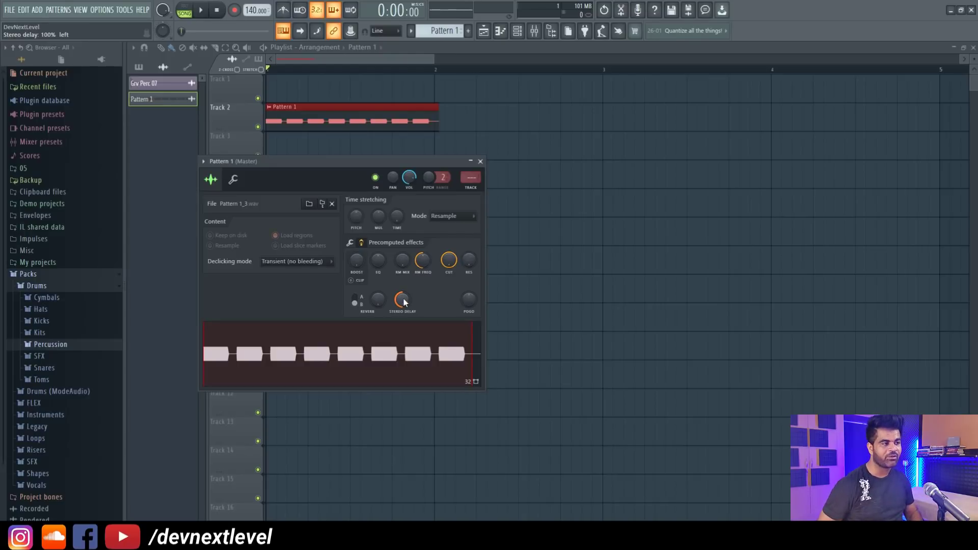
left_click_drag(404, 302, 415, 296)
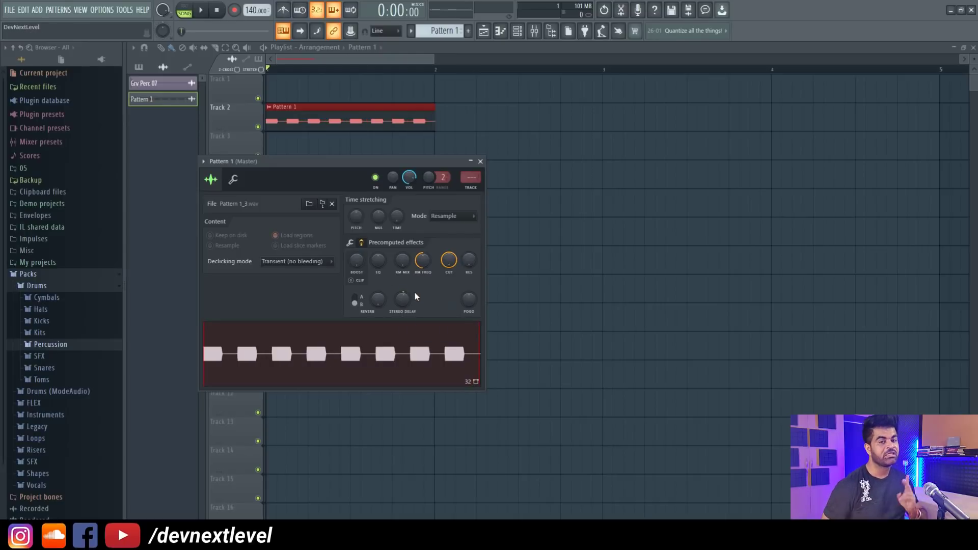
- Close the Pattern 1 sample settings and delete all clips from the playlist
left_click(480, 161)
key("ctrl+a")
key("Delete")
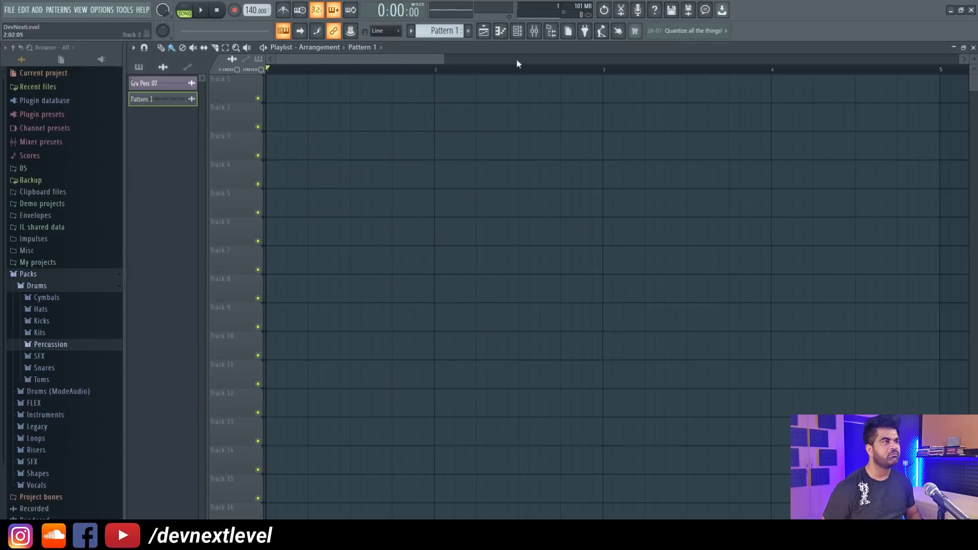
- Audition samples in the Kicks folder and place Grv Kick 21 on Track 3 in the first bar
left_click(51, 321)
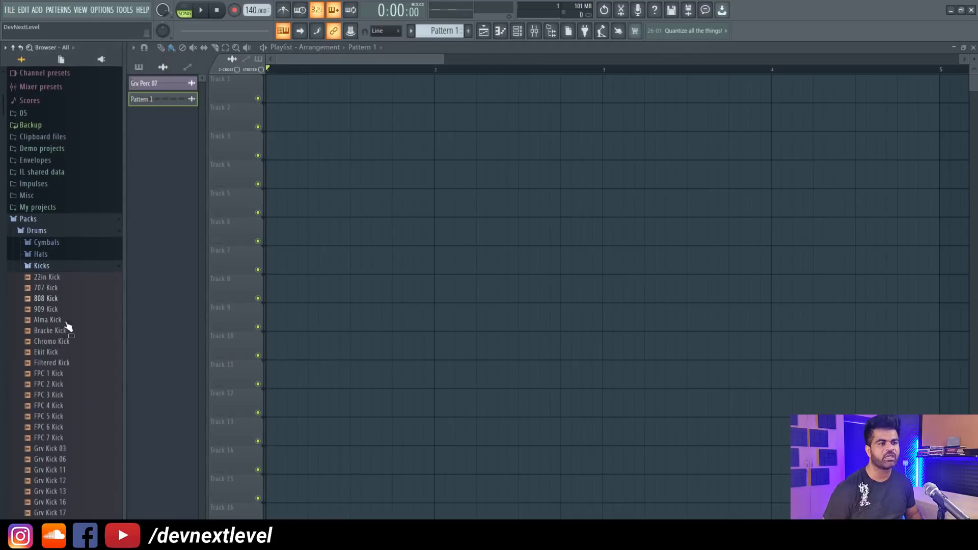
left_click(51, 417)
scroll(74, 387, "down", 4)
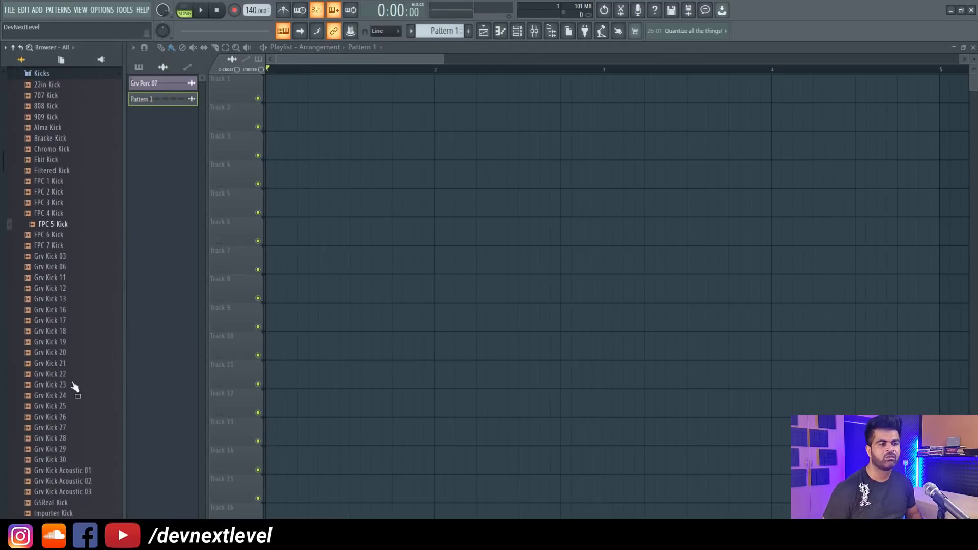
left_click(71, 375)
left_click(68, 365)
left_click(66, 354)
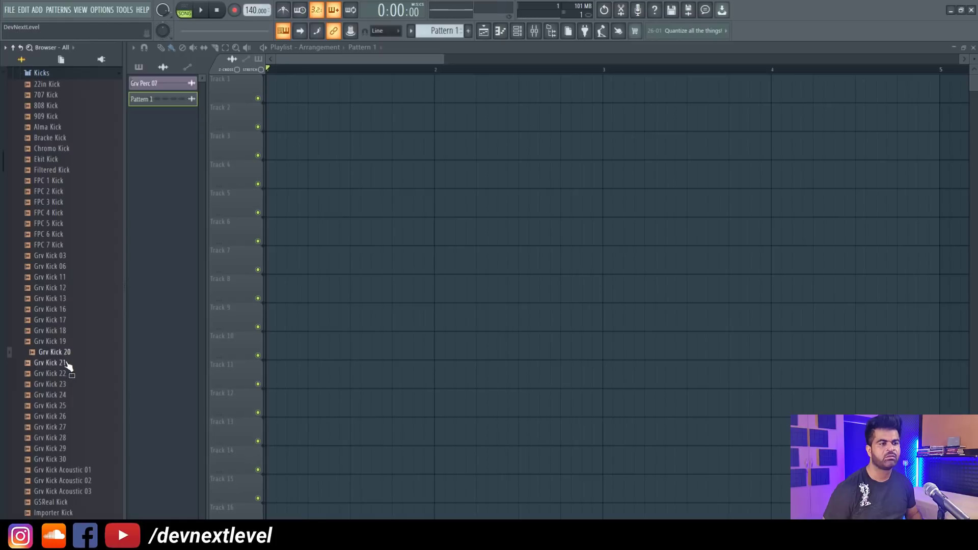
left_click_drag(68, 366, 376, 147)
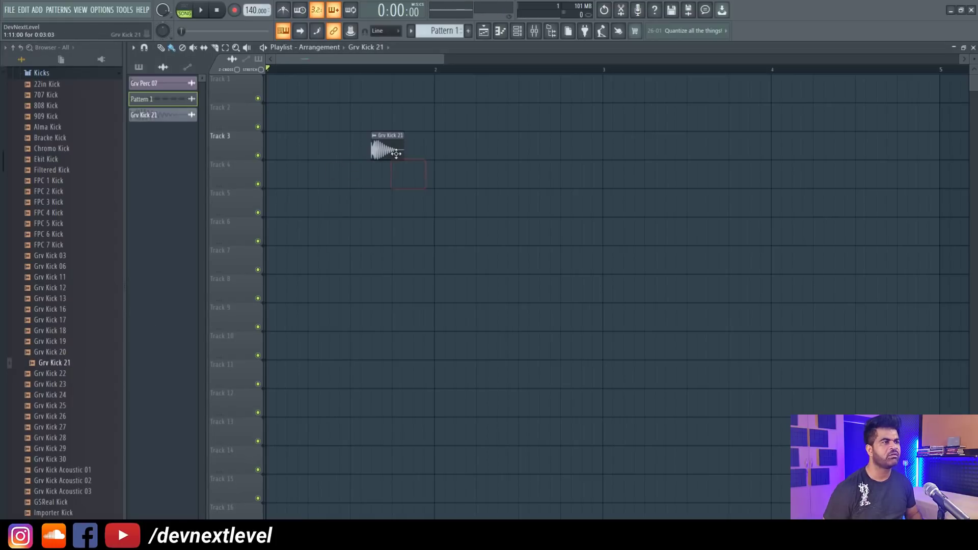
- Open the Grv Kick 21 clip's settings and send its sample to the Edison audio editor
left_click(396, 154)
right_click(393, 360)
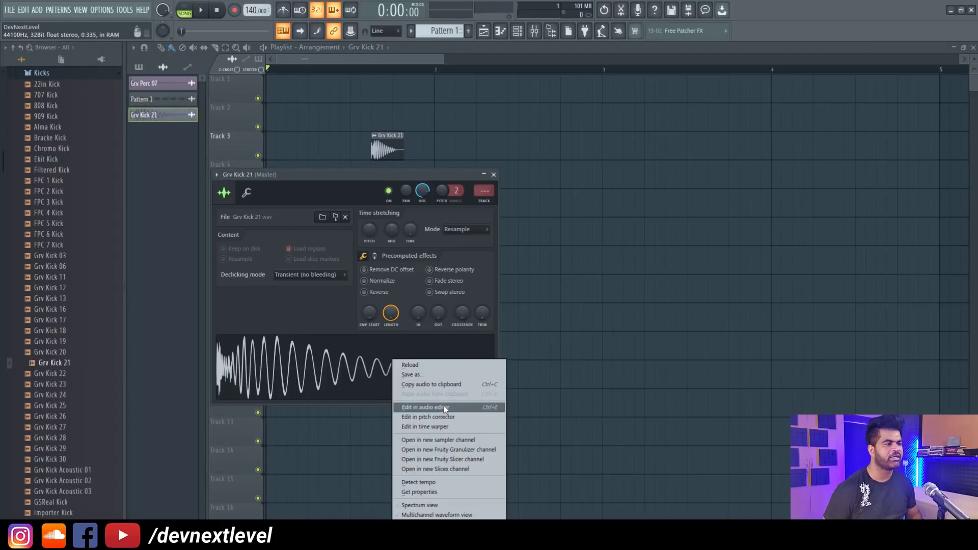
left_click(458, 408)
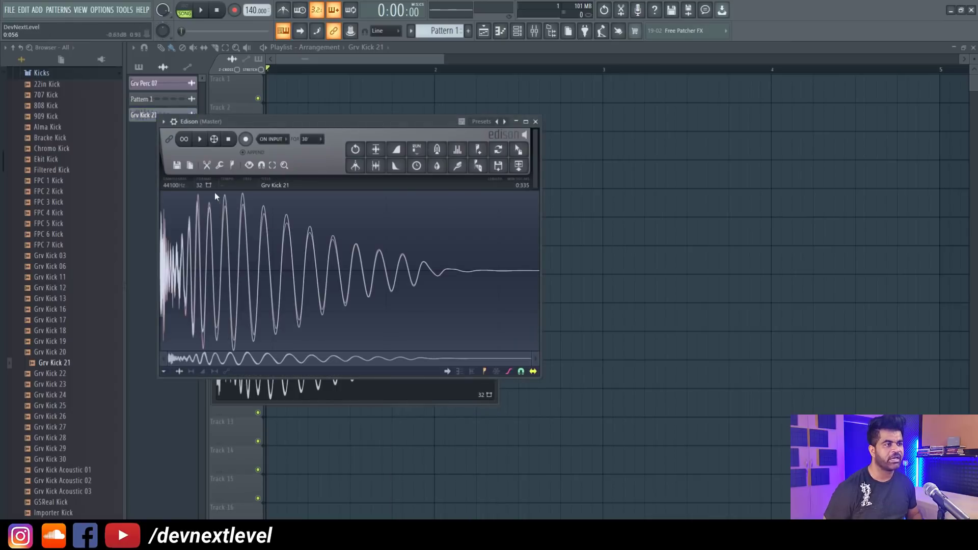
- Play the kick in Edison, select its silent tail from 0.300 to 0.335 and inspect the empty area after it
key("space")
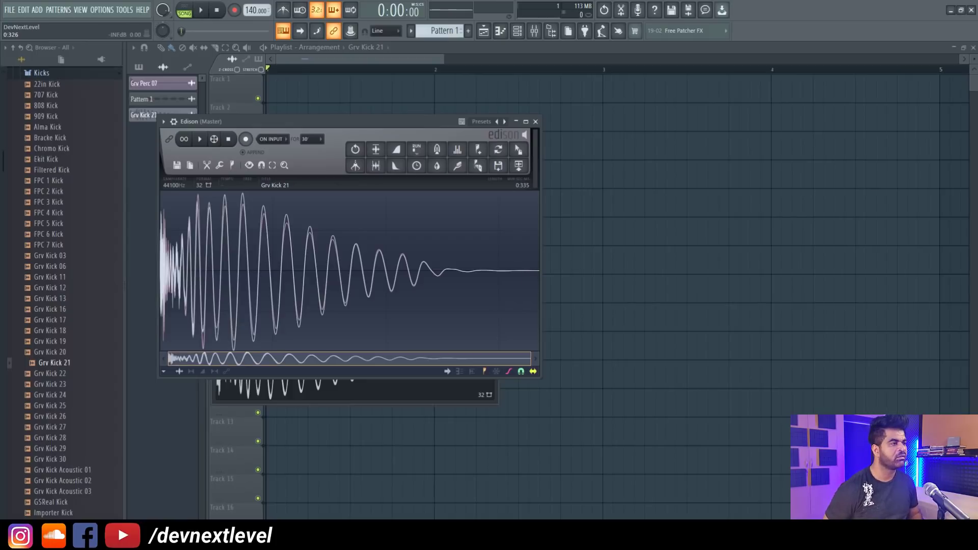
left_click_drag(527, 269, 539, 270)
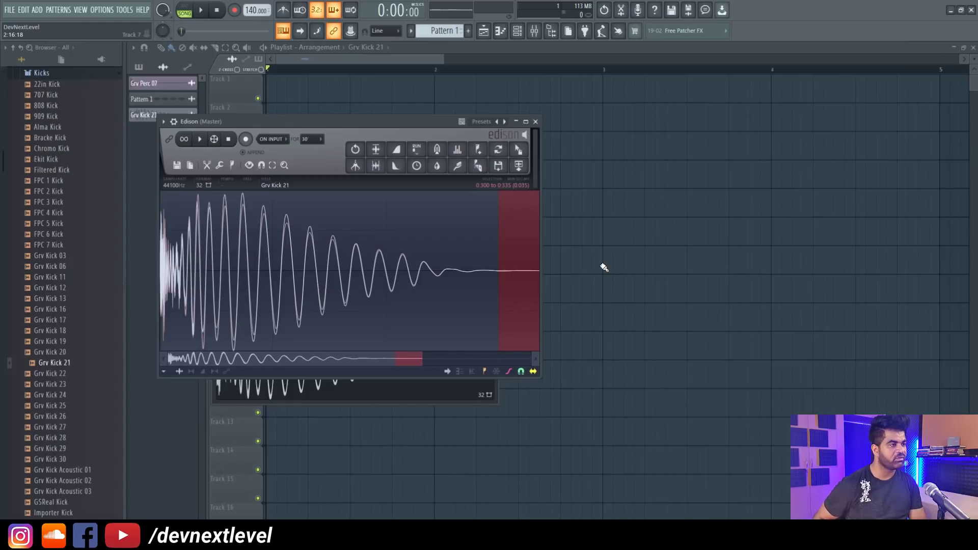
left_click_drag(328, 363, 466, 365)
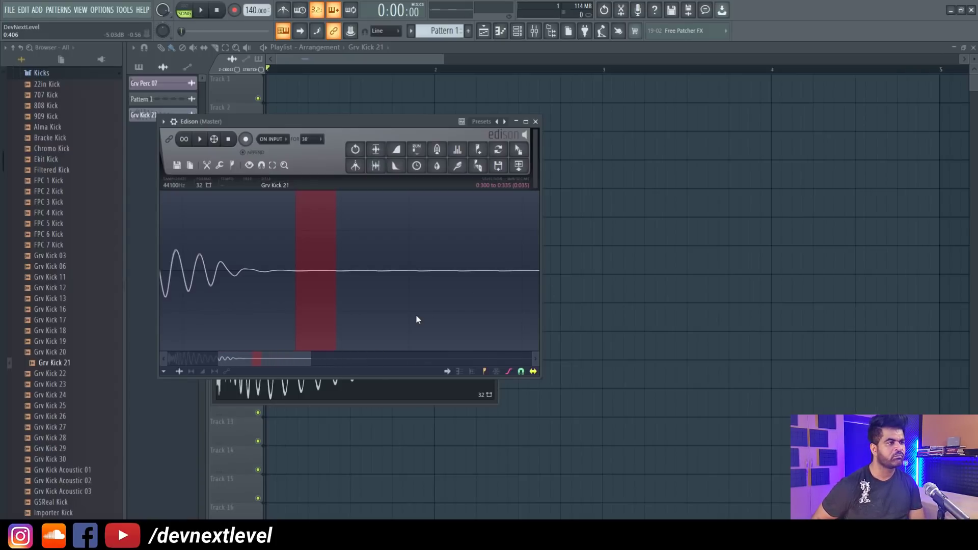
- Select the kick's entire silent tail in Edison, from 0.300 to the sample's end at 1.557
scroll(416, 320, "down", 5)
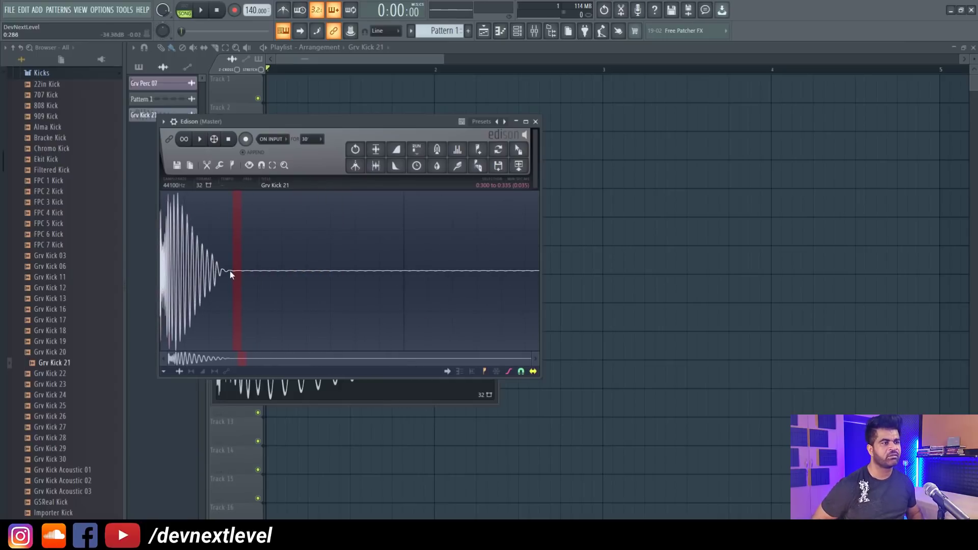
left_click_drag(233, 270, 540, 273)
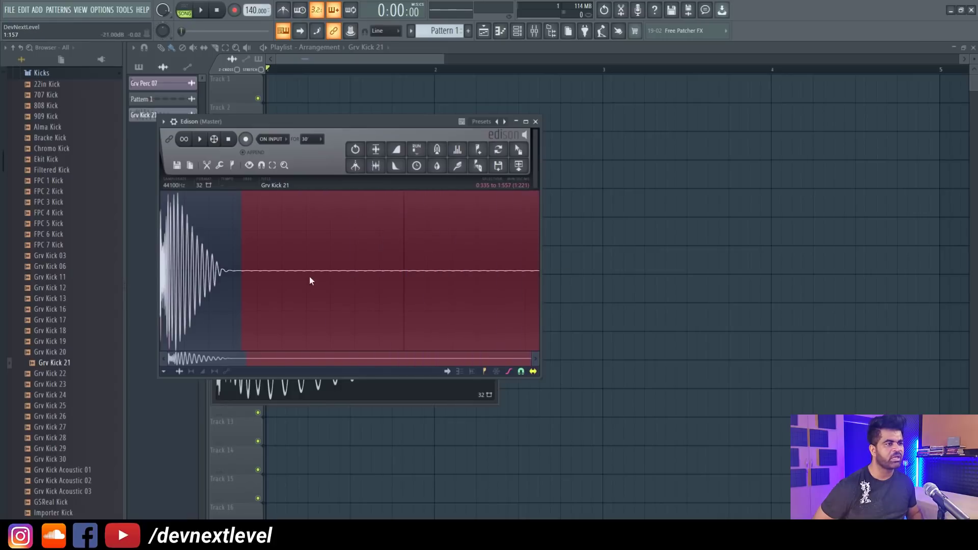
left_click(232, 273, "shift")
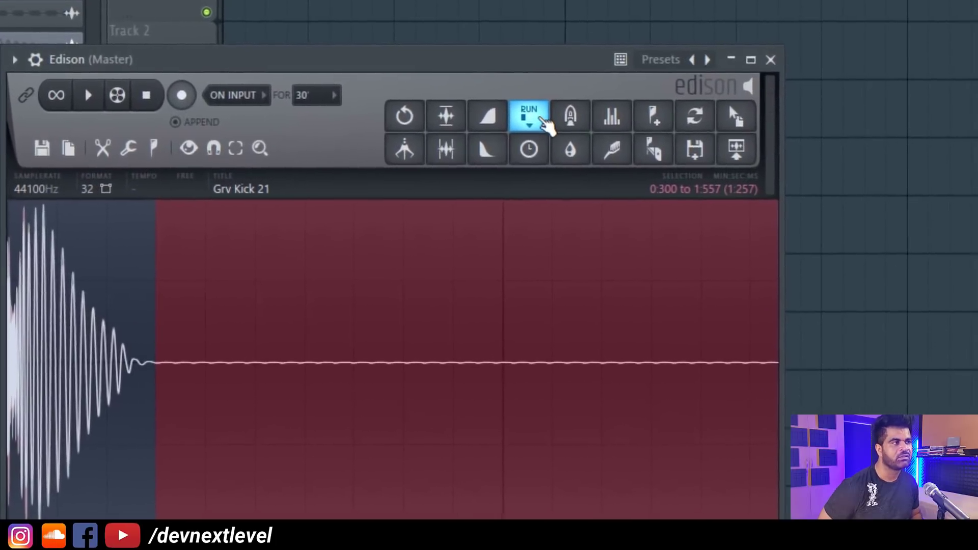
- Fill the selected tail using the Sine generator script, with the frequency at 48 Hz and the volume at 0.854
left_click(543, 119)
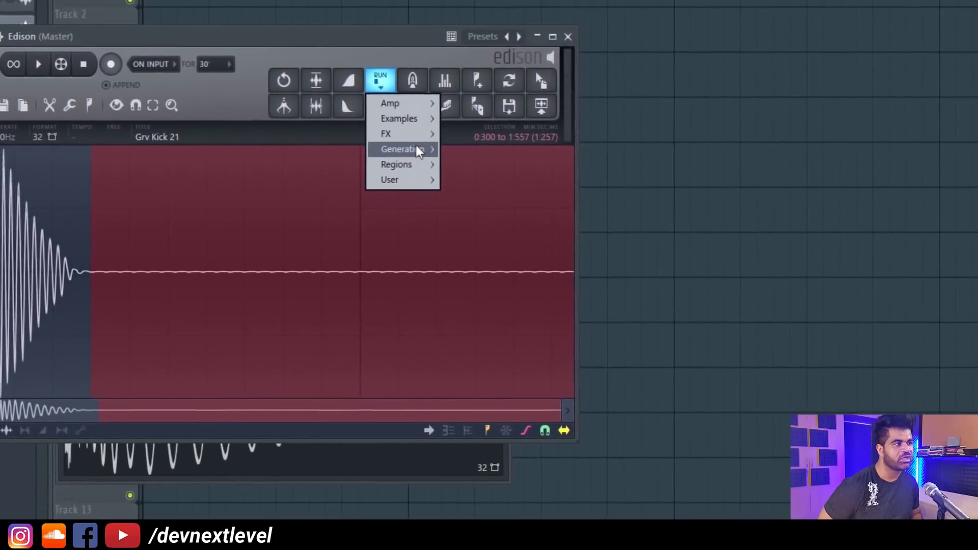
mouse_move(417, 150)
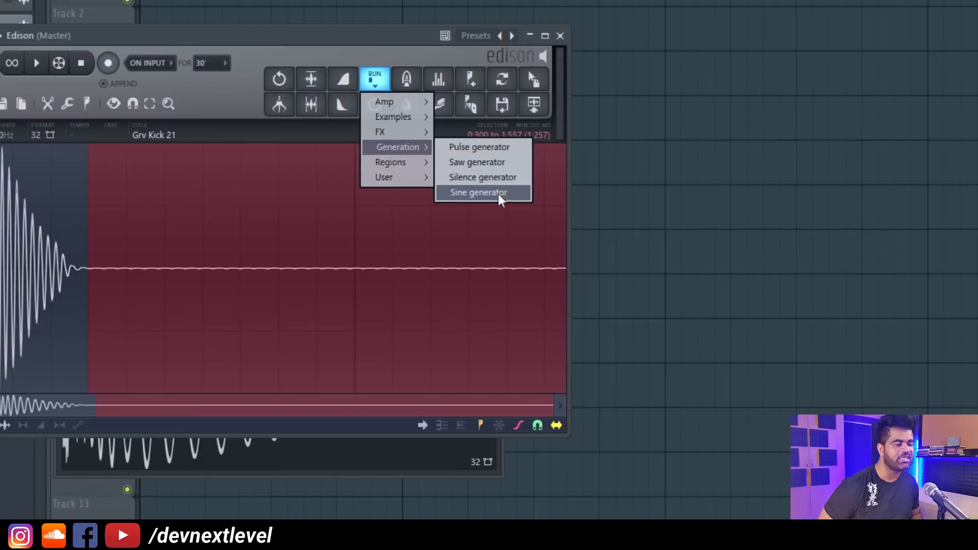
left_click(497, 193)
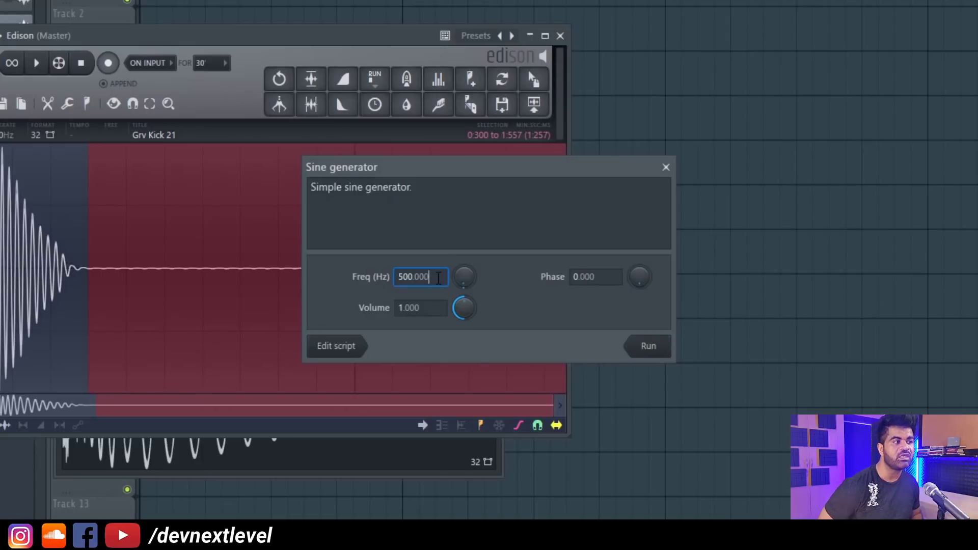
left_click_drag(438, 278, 288, 277)
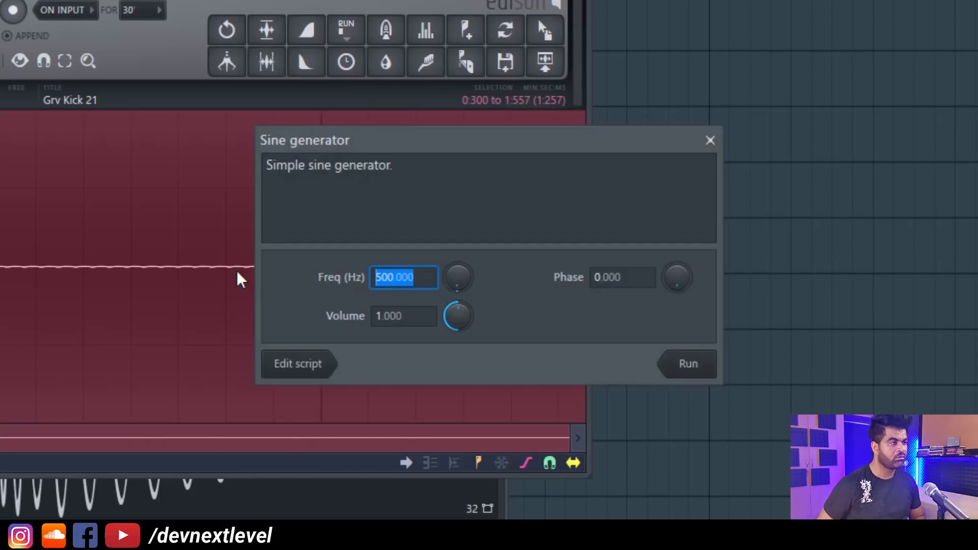
type("48")
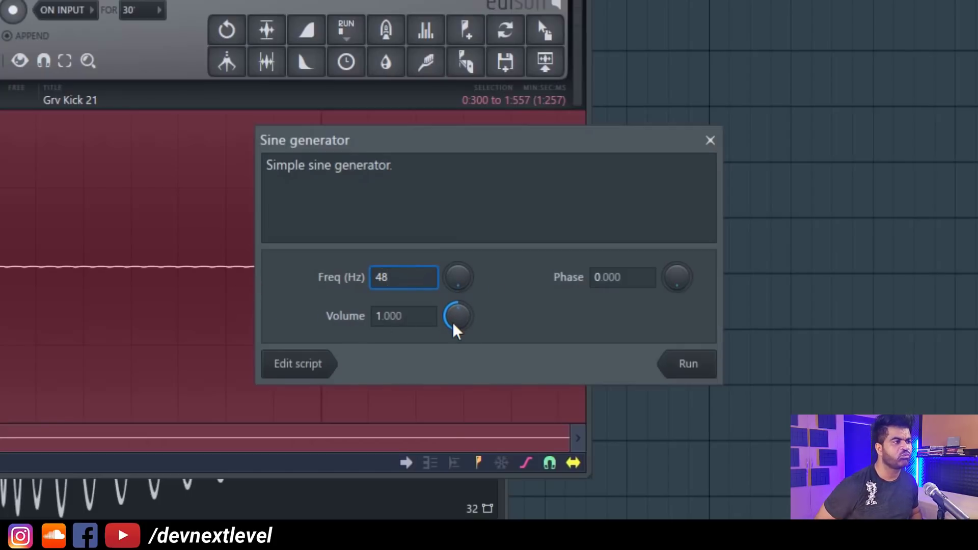
mouse_move(456, 330)
left_mouse_down()
mouse_move(457, 322)
mouse_move(458, 337)
left_mouse_up()
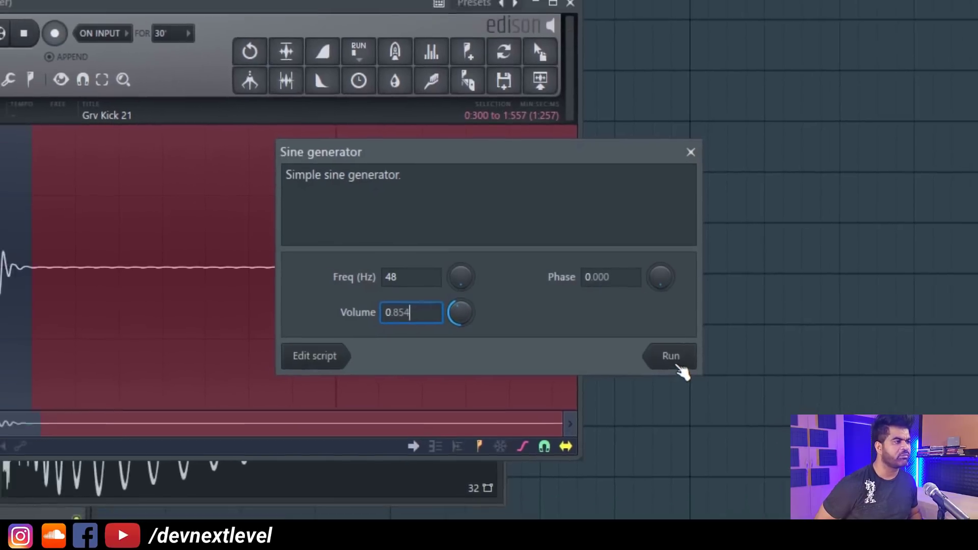
left_click(679, 365)
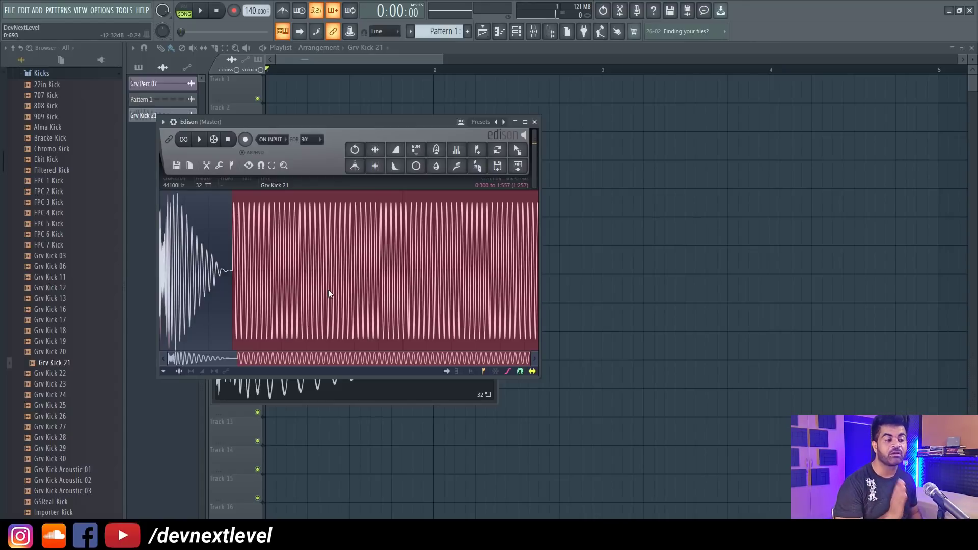
- Select the original kick's decaying part from the zero crossing at 0.107 to the sine's start at 0.300 and delete it
scroll(207, 269, "up", 5)
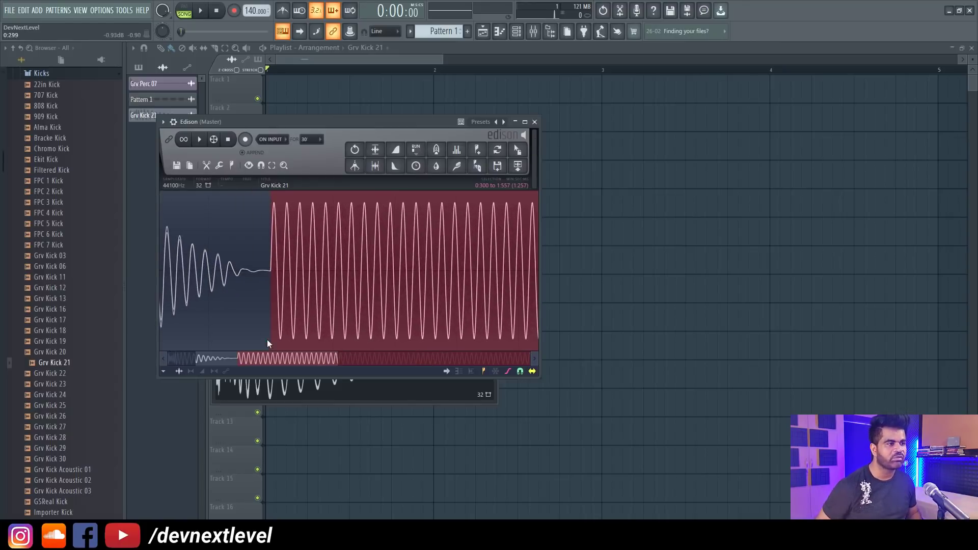
left_click(286, 276)
left_click_drag(215, 359, 192, 294)
scroll(193, 298, "up", 4)
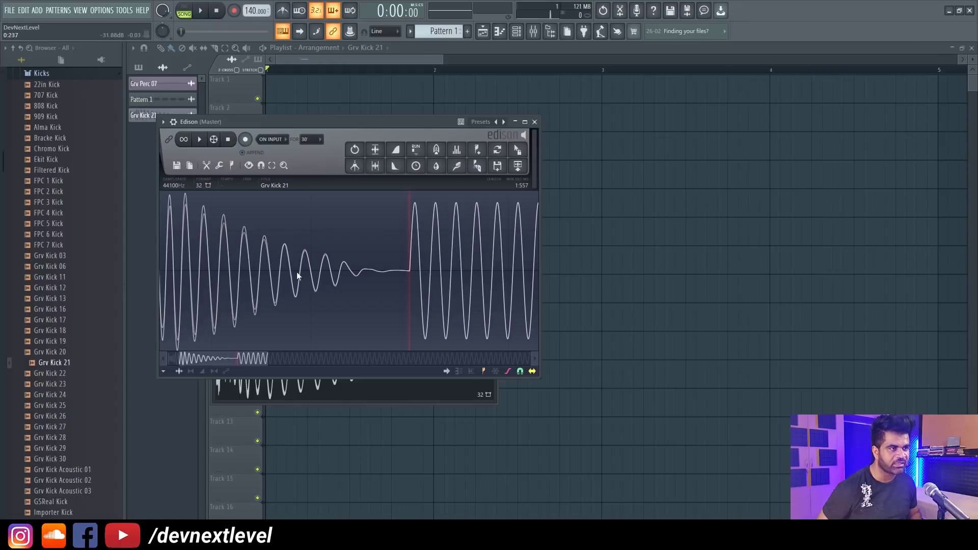
scroll(222, 275, "up", 2)
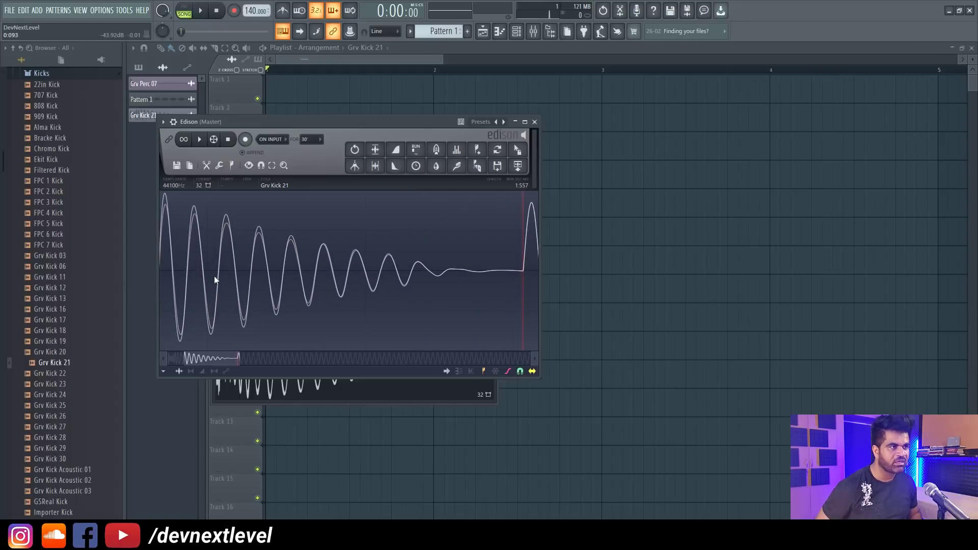
scroll(214, 275, "down", 2)
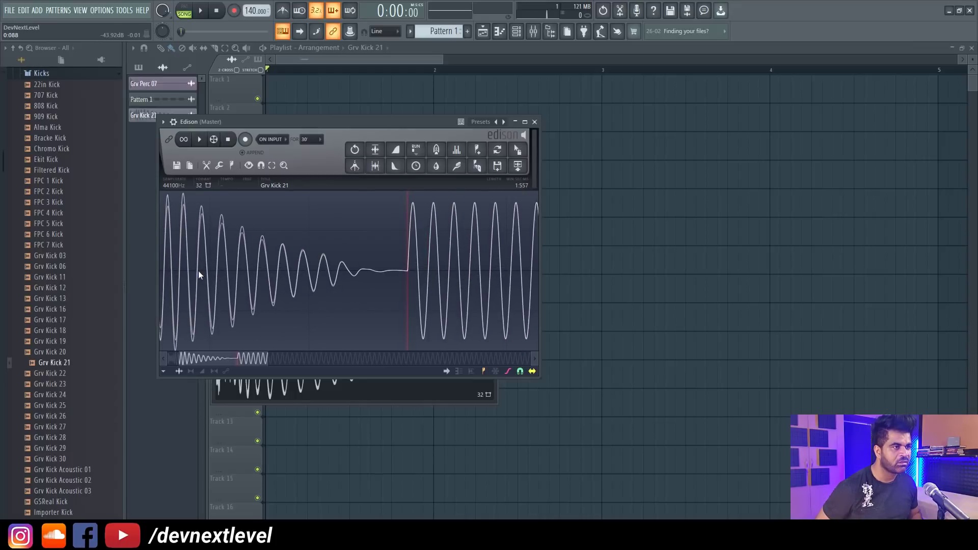
left_click_drag(216, 273, 362, 280)
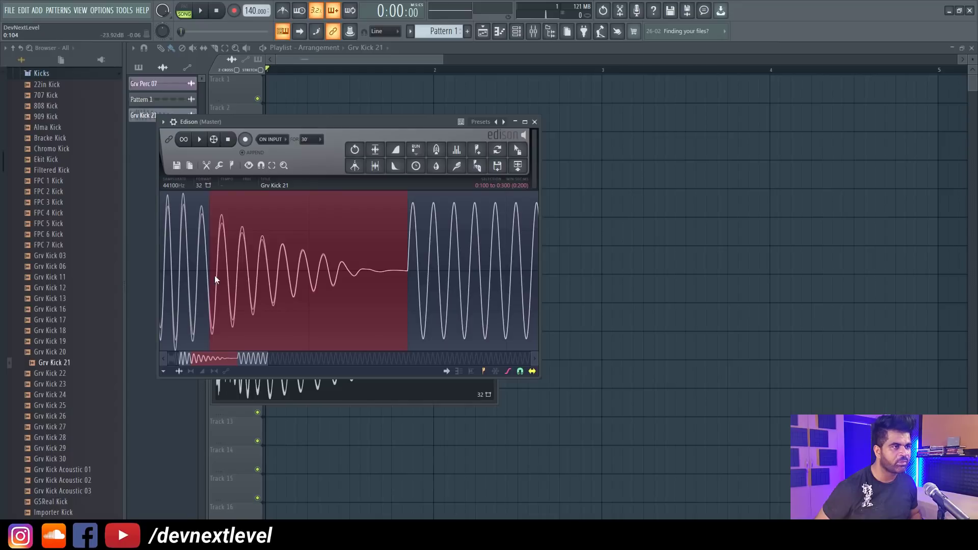
scroll(206, 273, "up", 3)
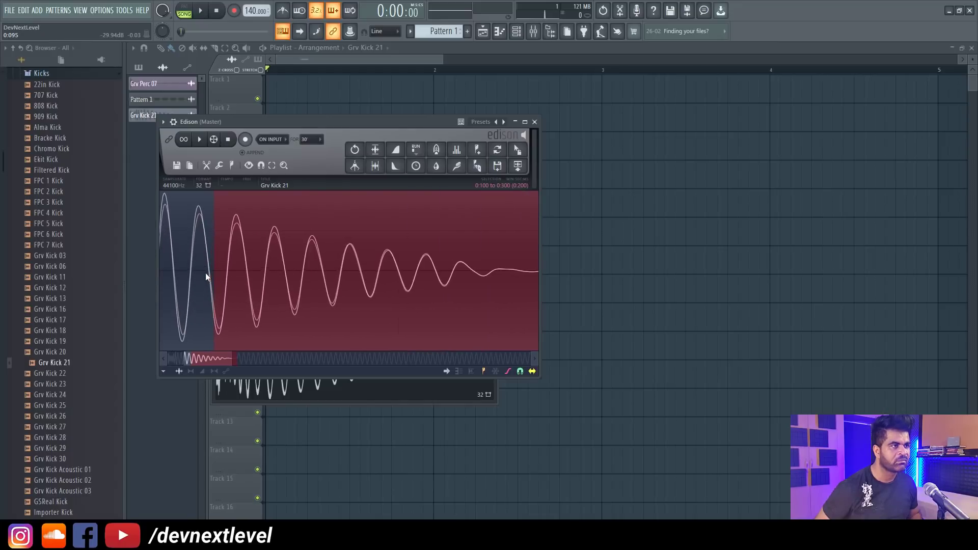
scroll(206, 273, "up", 4)
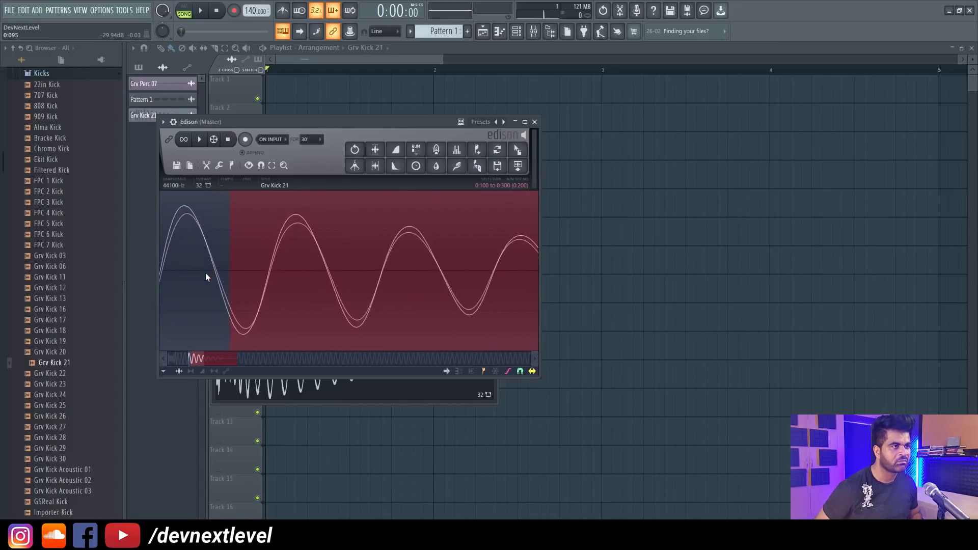
scroll(230, 269, "down", 5)
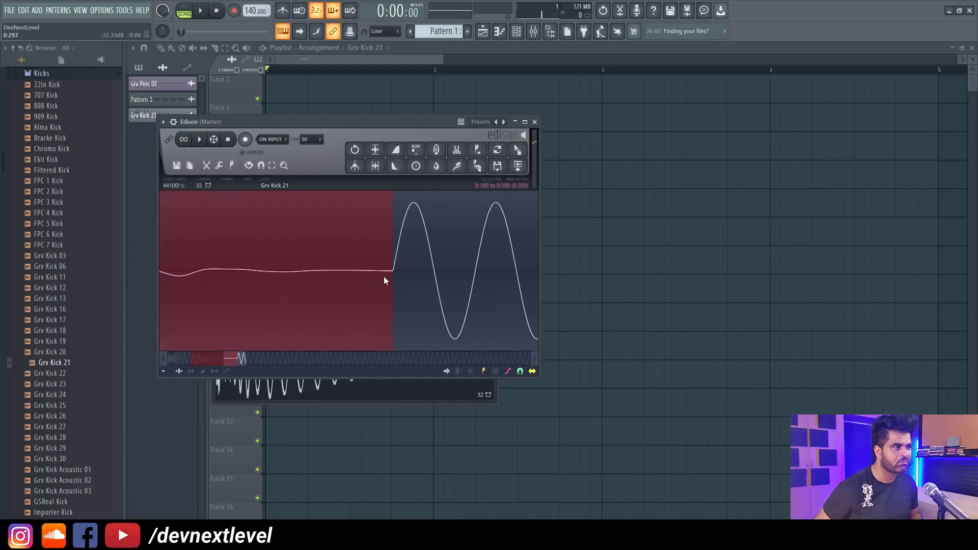
scroll(344, 270, "down", 4)
scroll(218, 360, "up", 4)
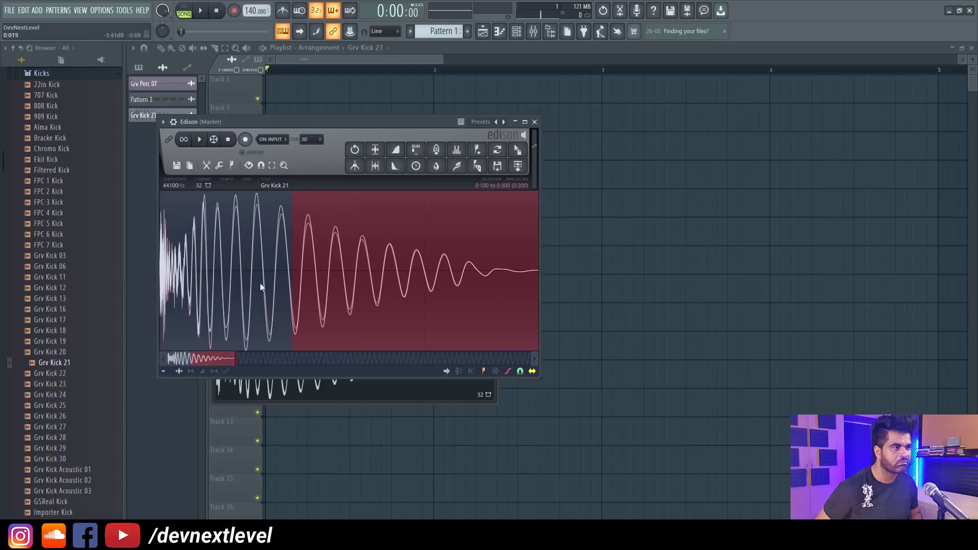
scroll(290, 272, "up", 3)
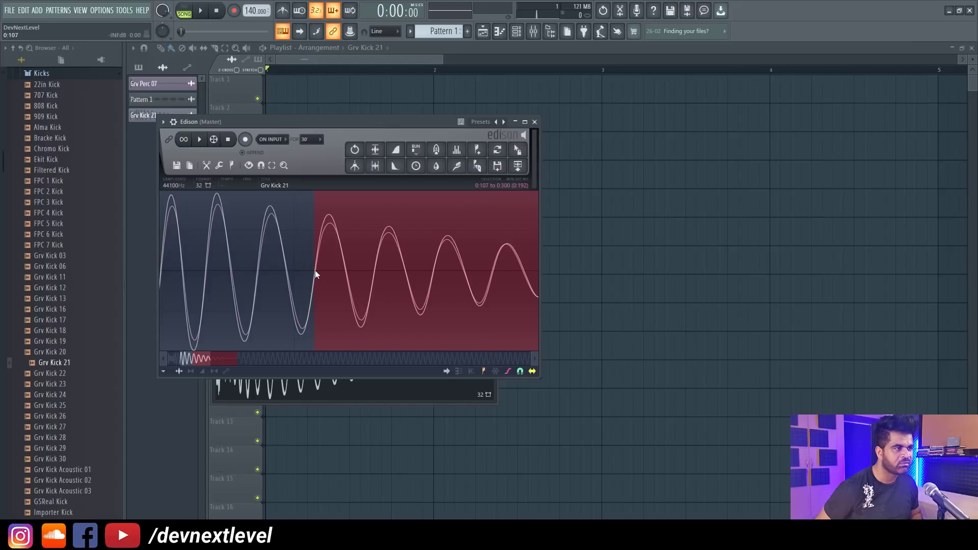
scroll(315, 274, "up", 5)
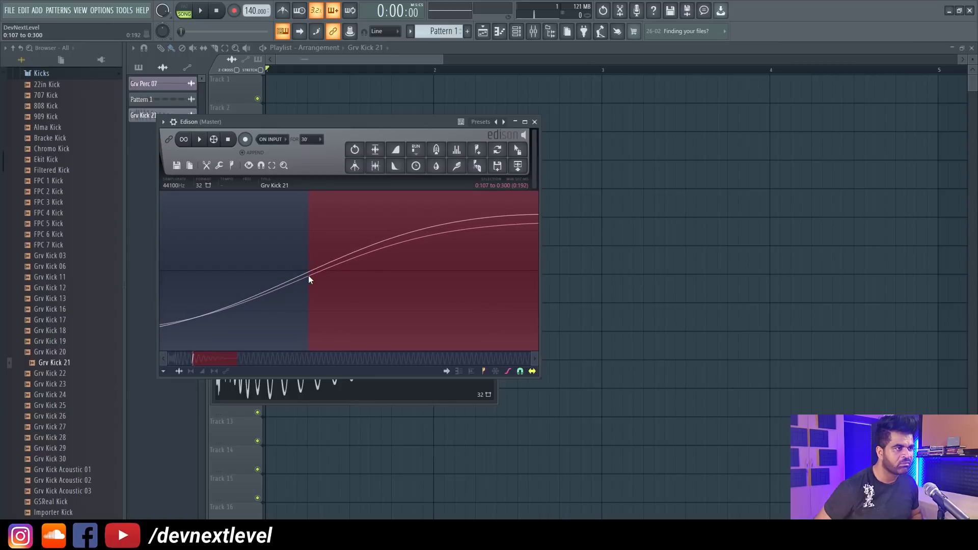
scroll(308, 278, "down", 6)
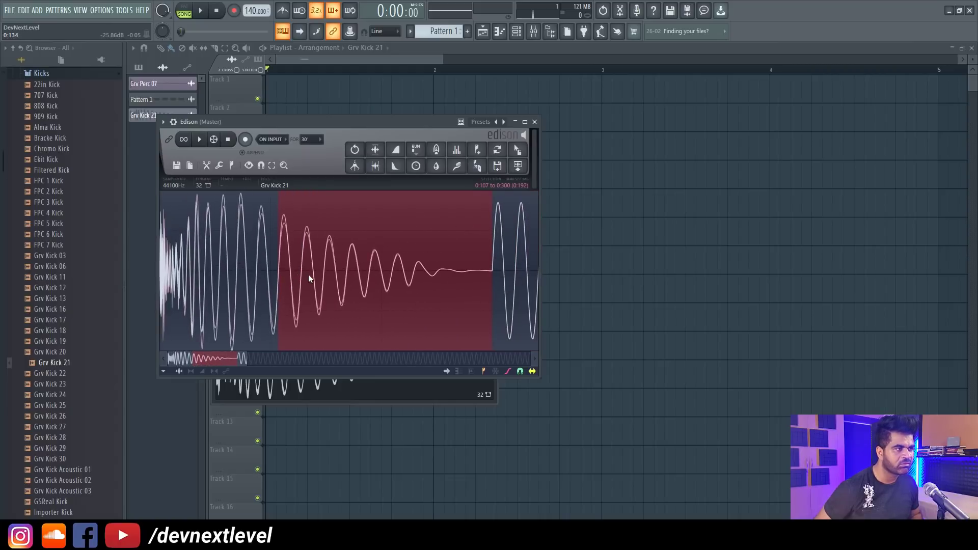
key("Delete")
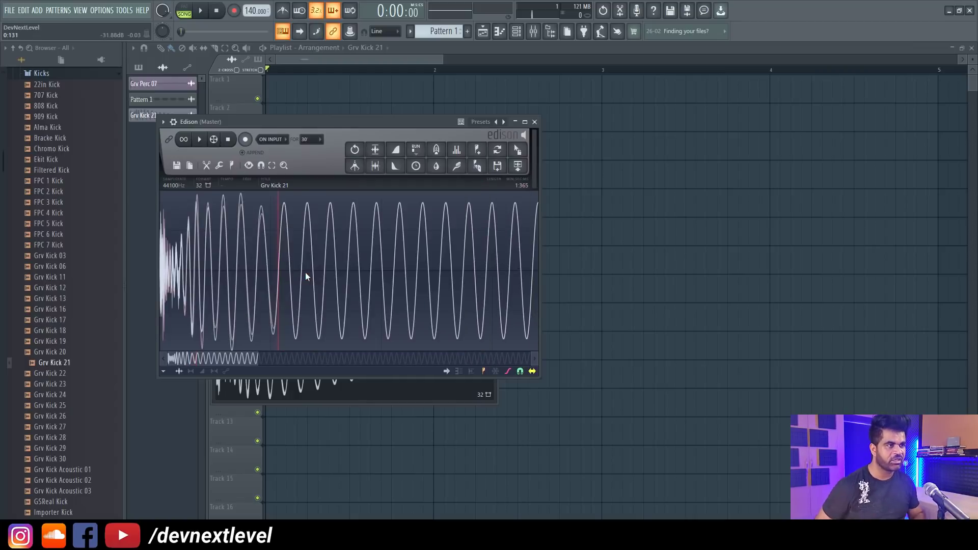
- Check the join between kick and sine, then fade out the last 0.465 seconds of the sample
scroll(204, 268, "down", 5)
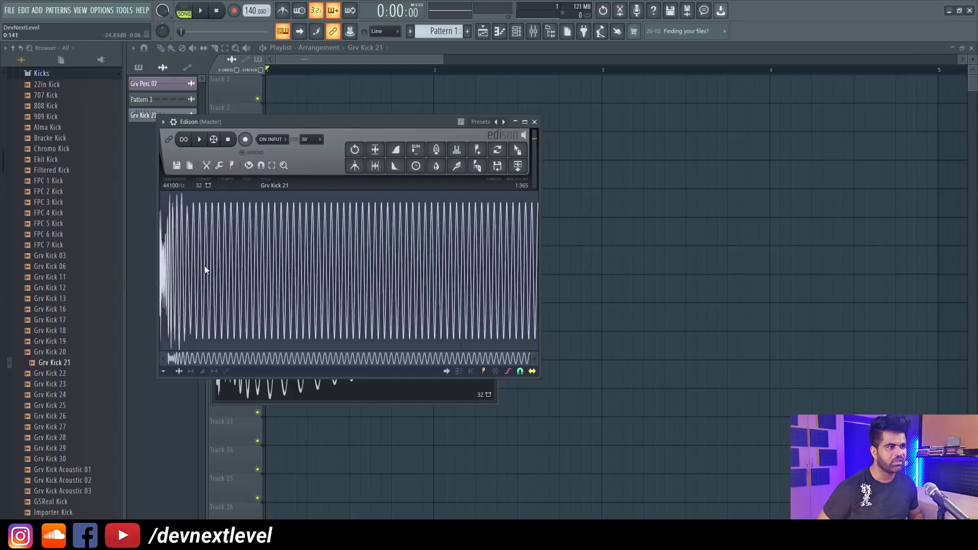
scroll(176, 267, "up", 2)
scroll(176, 267, "up", 2)
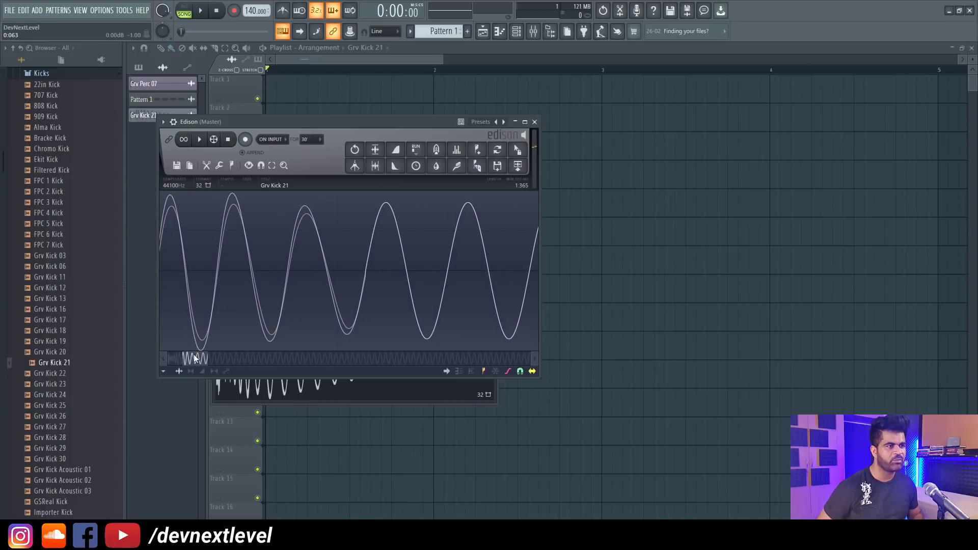
scroll(178, 281, "up", 3)
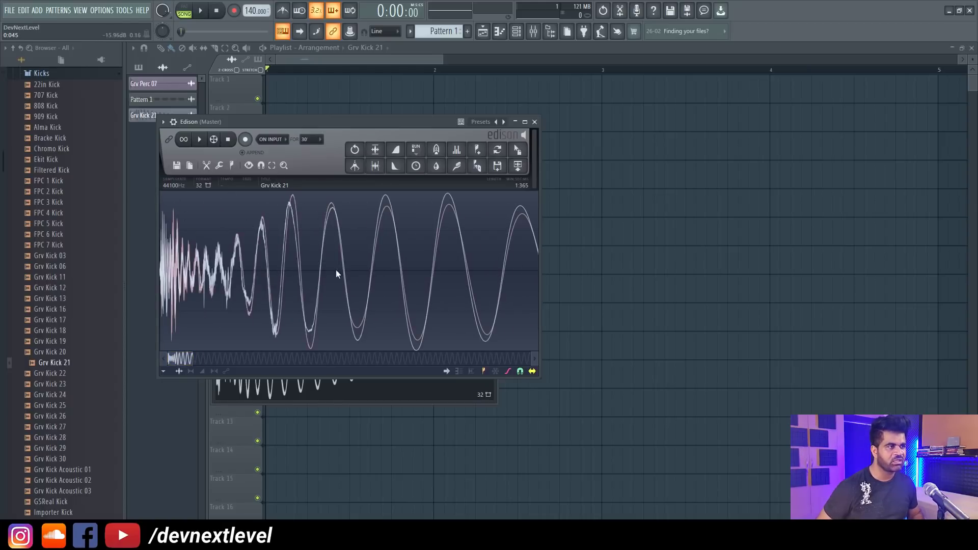
scroll(398, 255, "down", 5)
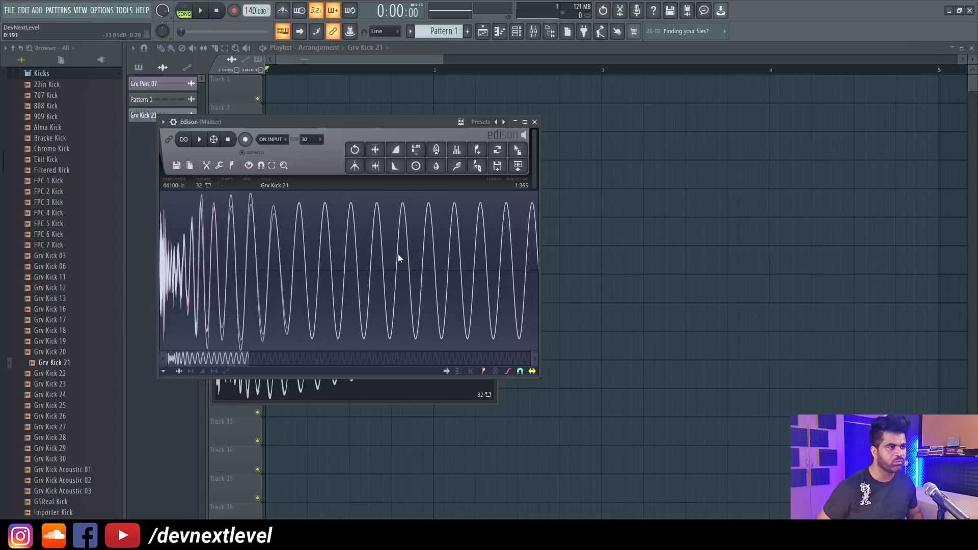
scroll(399, 254, "down", 4)
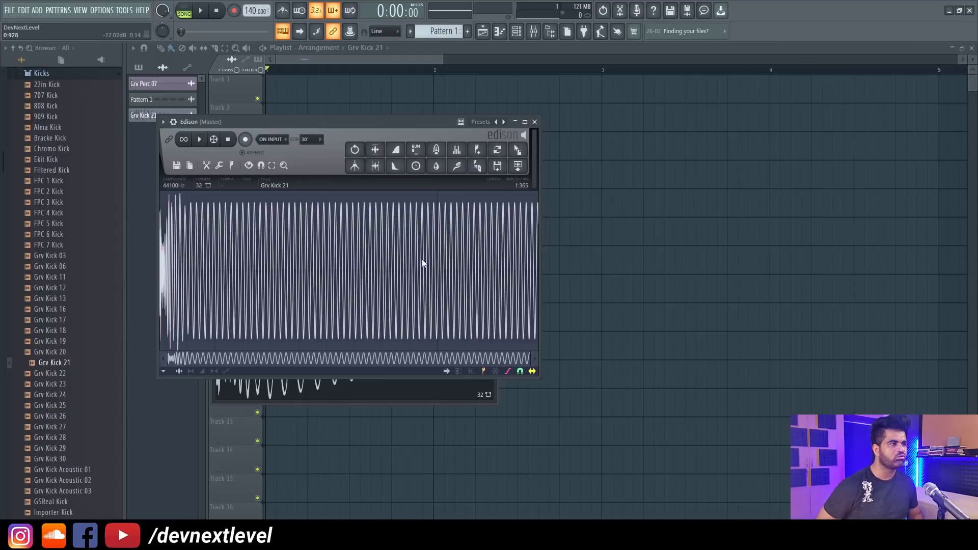
left_click_drag(422, 259, 538, 255)
left_click(219, 166)
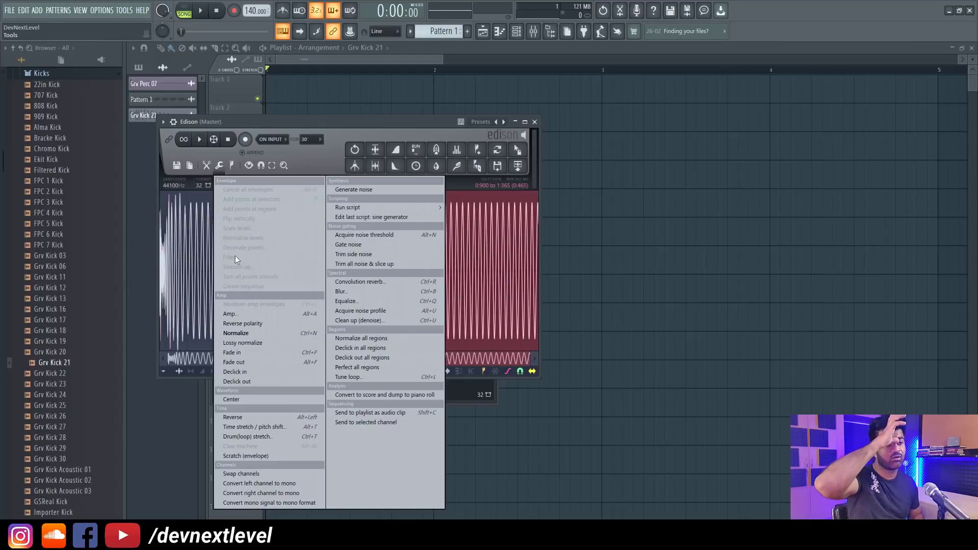
left_click(256, 362)
- Clear the selection and play back the extended kick in Edison
left_click(380, 280)
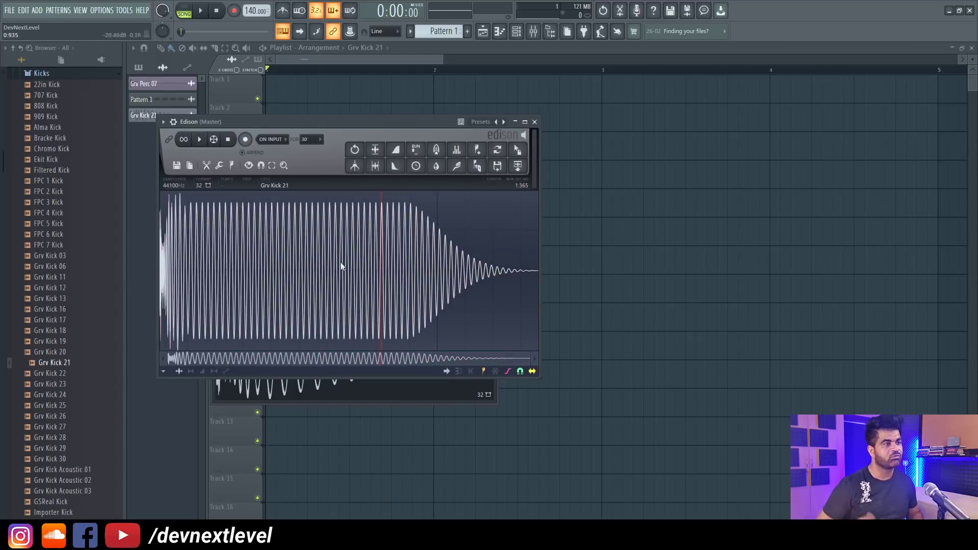
left_click(228, 139)
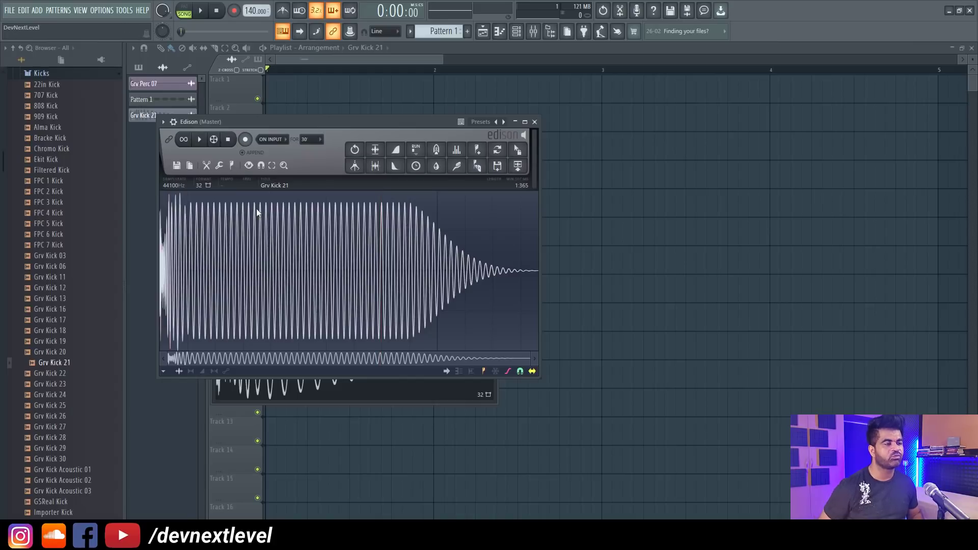
key("space")
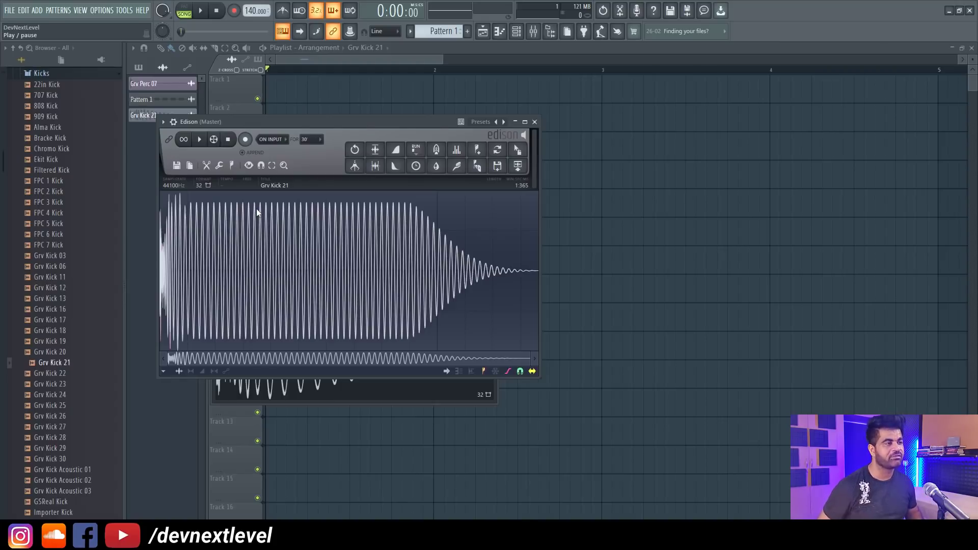
- Place 707 Kick at the start of Track 1 and four copies in a row in bar 2 of Track 2
left_click_drag(256, 209, 35, 129)
mouse_move(48, 95)
left_mouse_down()
mouse_move(309, 120)
mouse_move(268, 87)
left_mouse_up()
left_click_drag(456, 119, 491, 120)
scroll(269, 72, "up", 3)
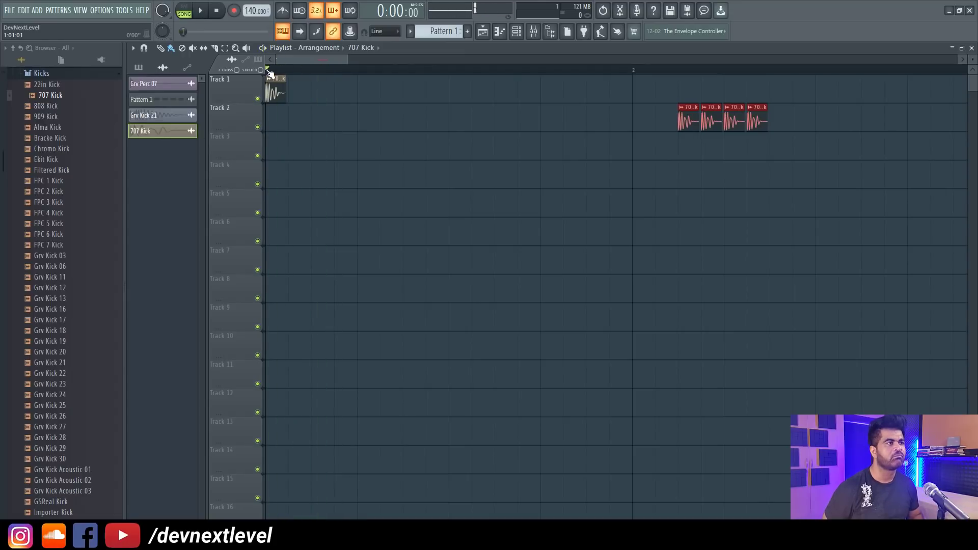
- Route the 707 Kick to mixer Insert 7, load Fruity Soft Clipper in slot 2, and set its post gain to 74%
double_click(276, 89)
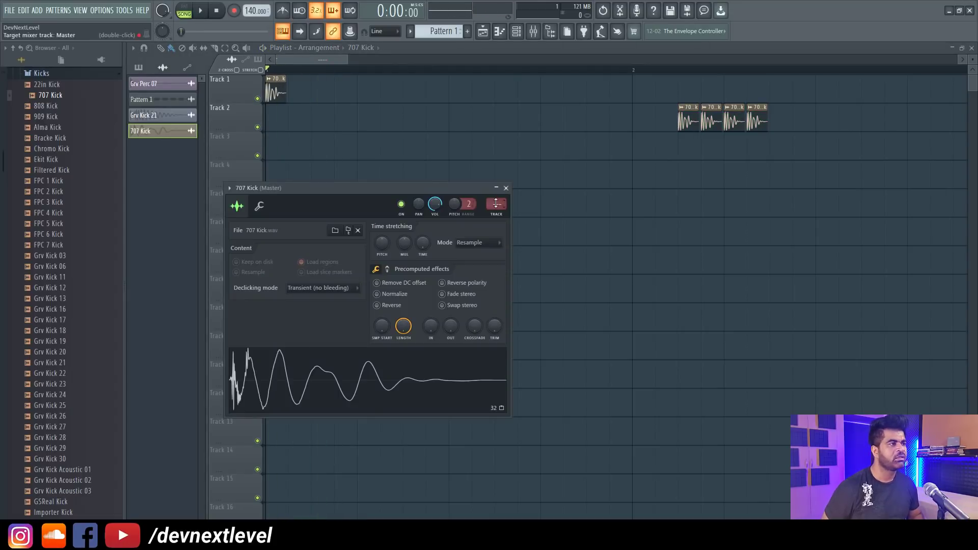
left_click(538, 33)
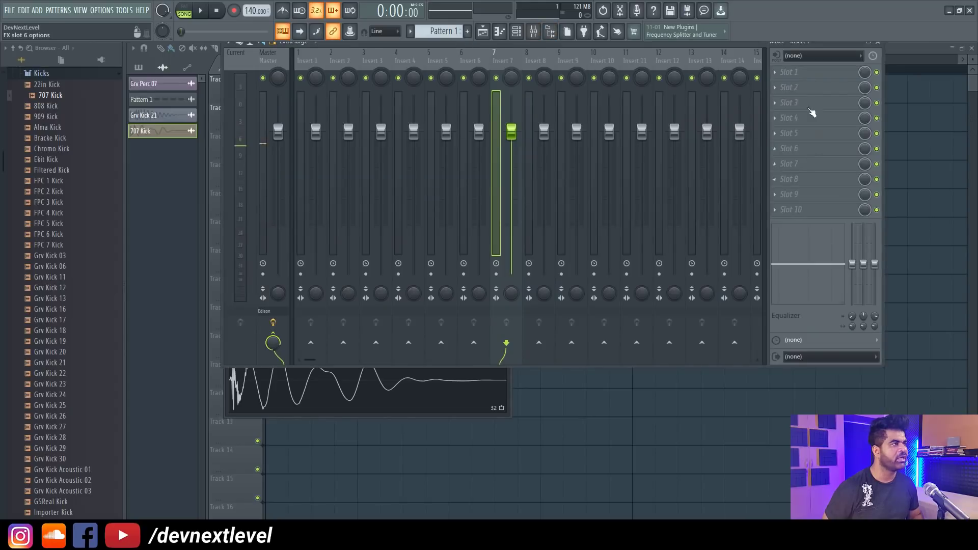
left_click(801, 93)
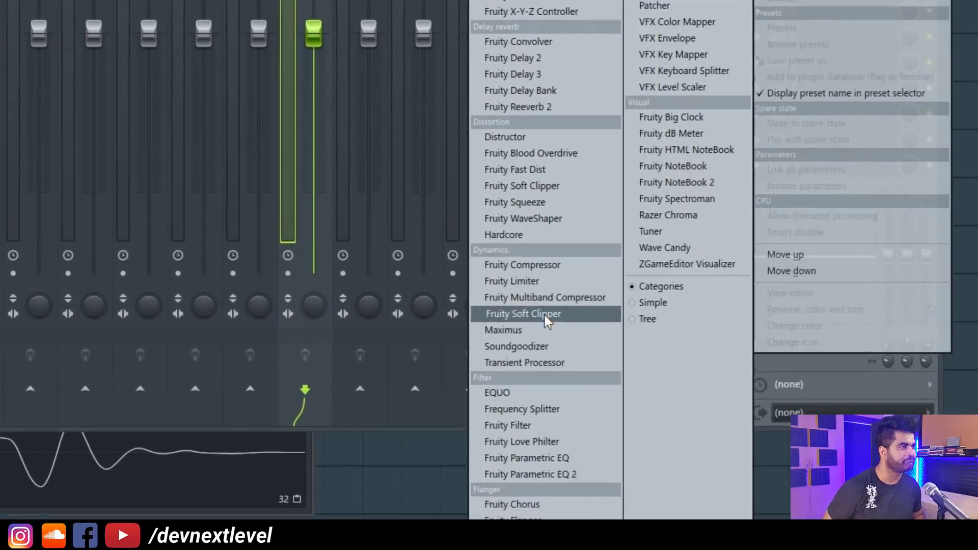
left_click(635, 298)
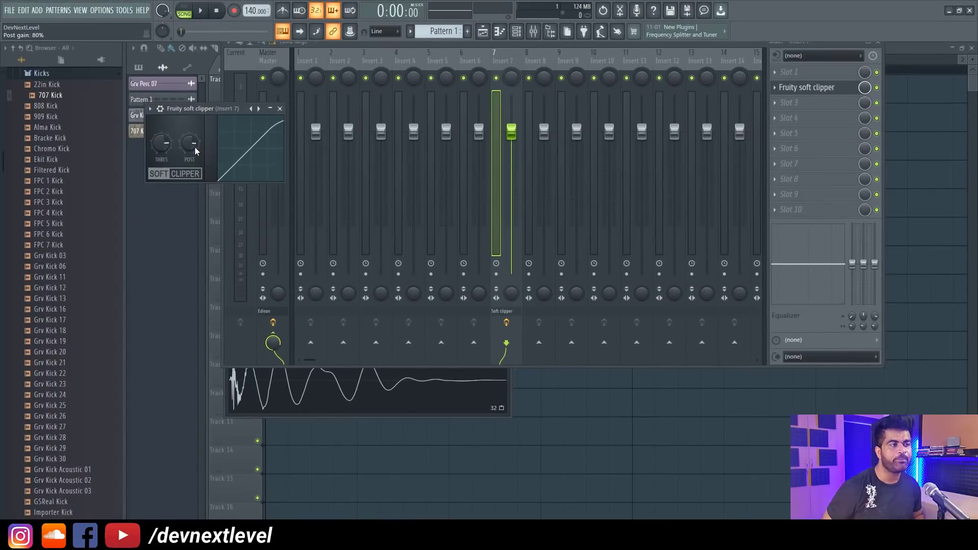
left_click_drag(194, 148, 194, 152)
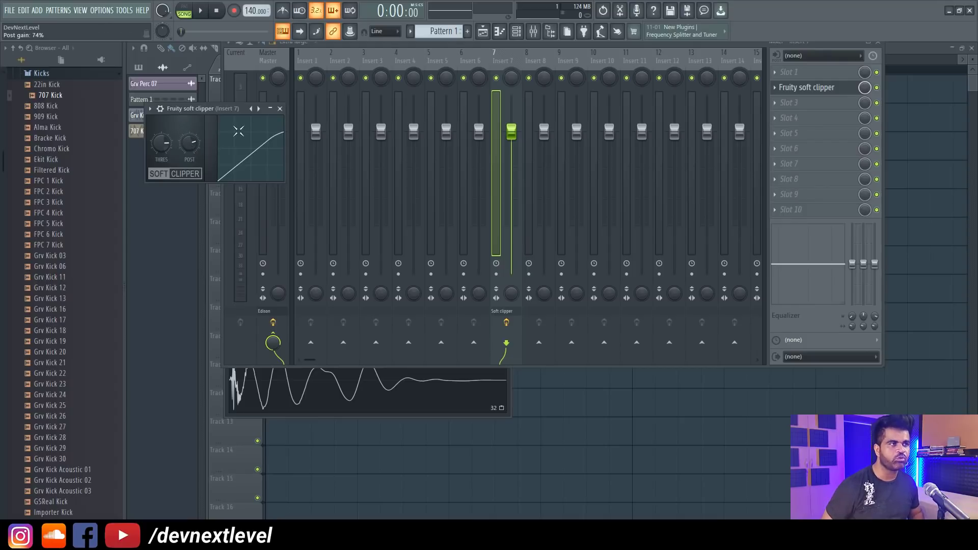
left_click(280, 109)
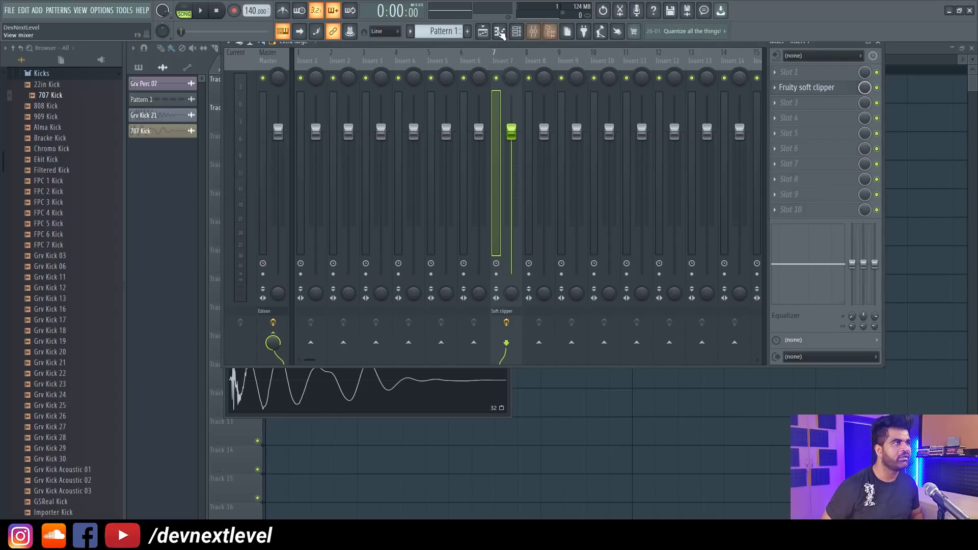
key("F9")
- Loop and play the Track 1 kick while raising the 707 Kick channel's volume multiplier to 132%
left_click(276, 78)
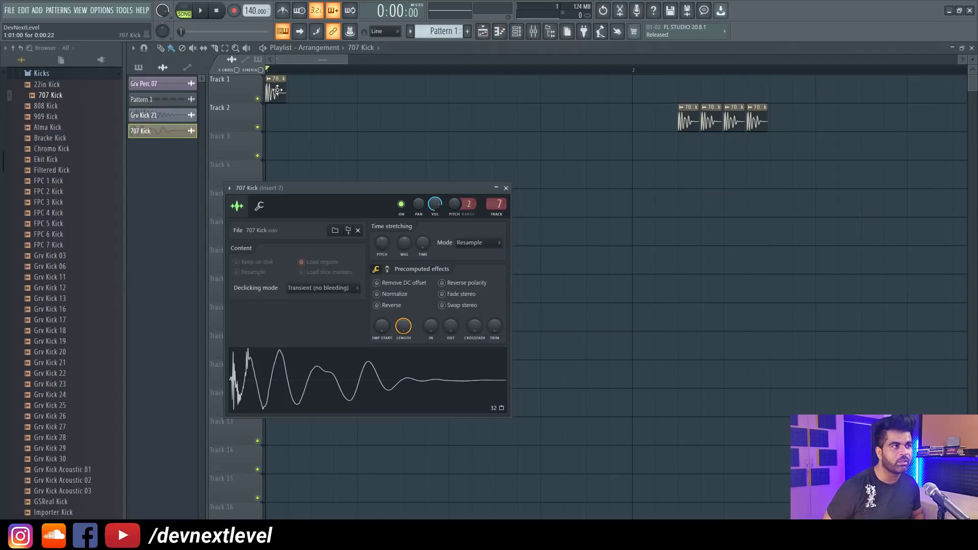
left_click(259, 209)
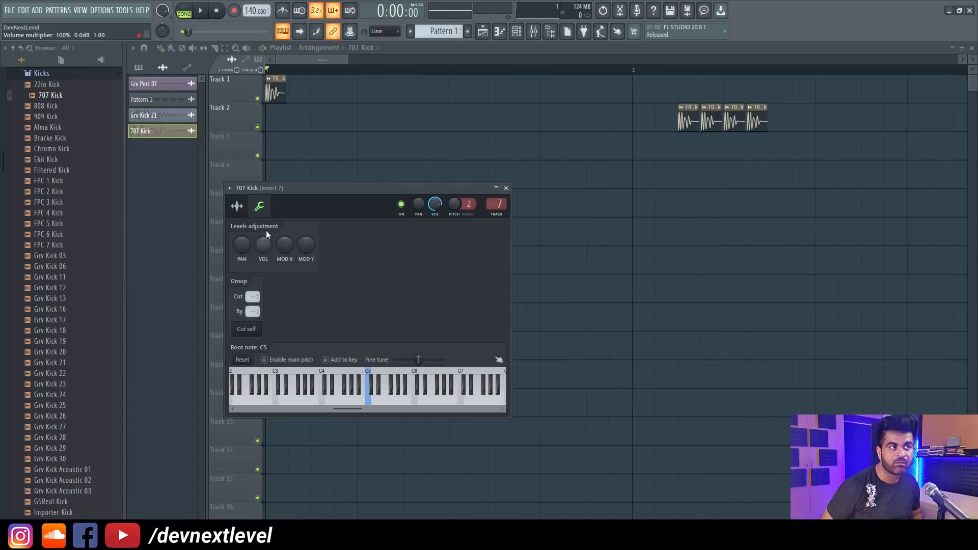
double_click(310, 81)
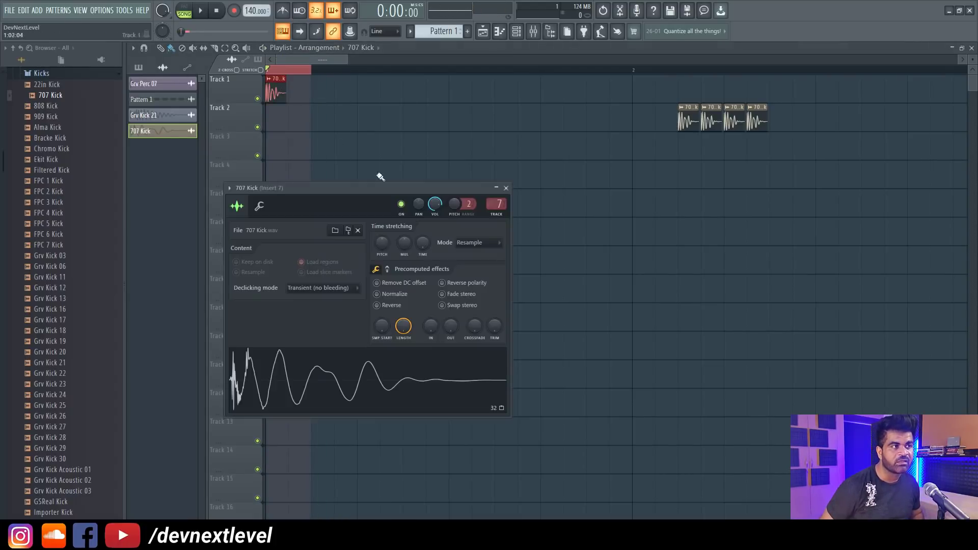
key("space")
left_click(259, 206)
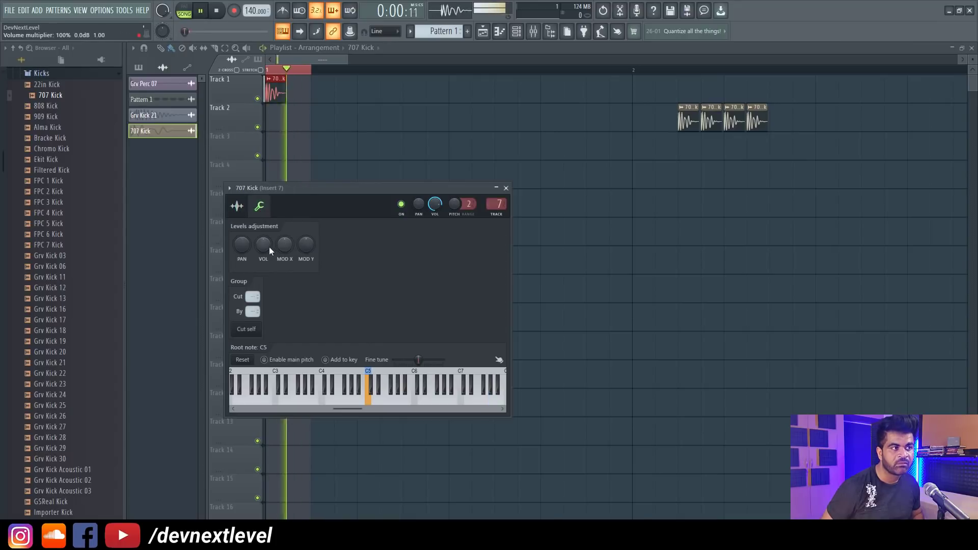
left_click_drag(269, 247, 269, 231)
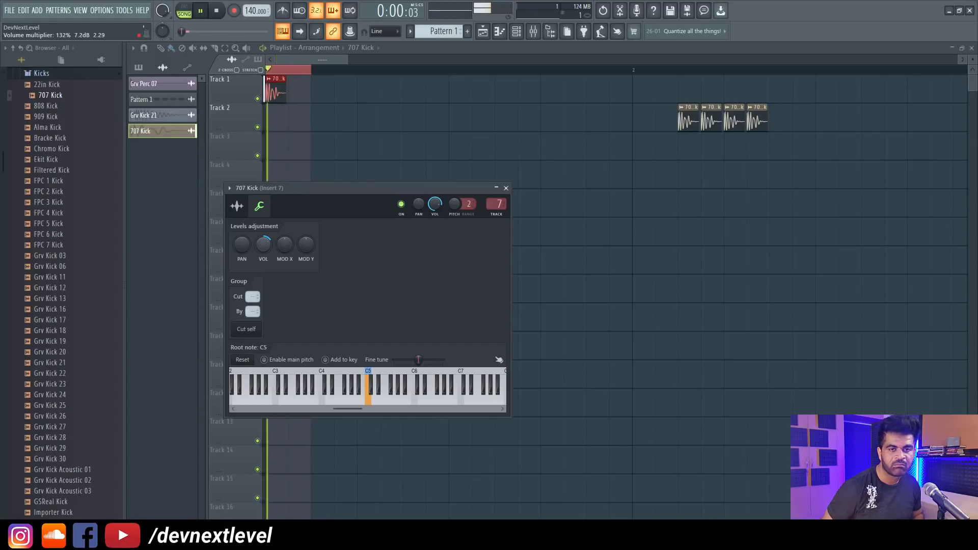
key("space")
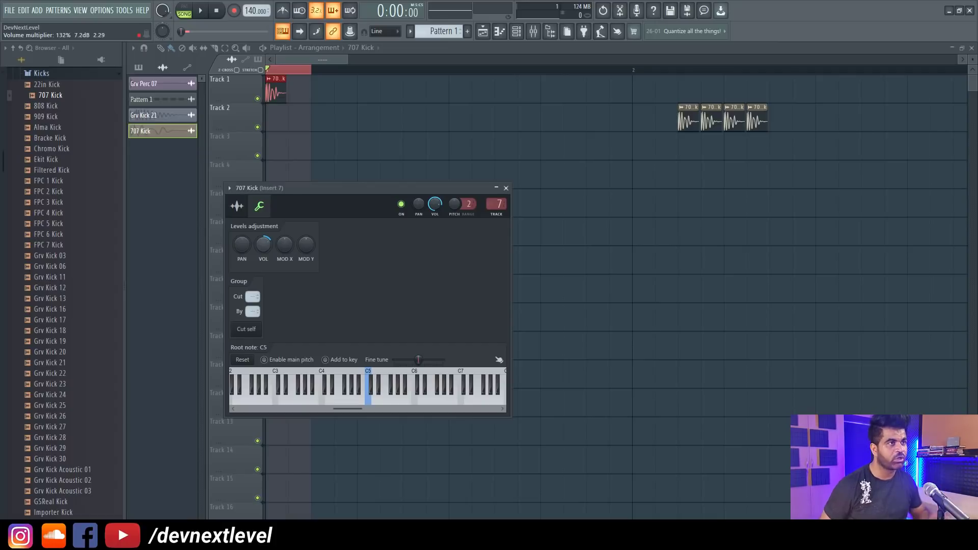
- Play the boosted kick while examining the mixer levels, and review the Fruity Soft Clipper settings on Insert 7
left_click(534, 31)
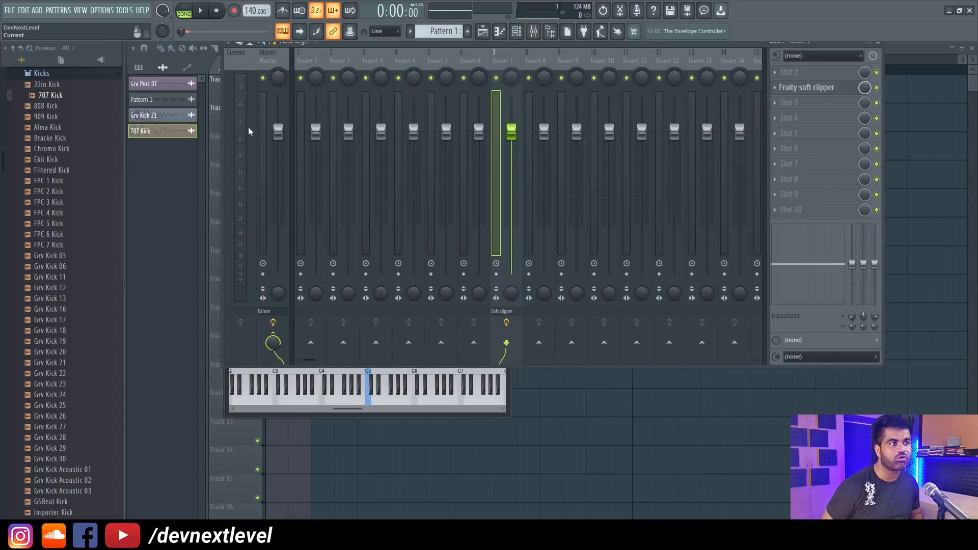
key("space")
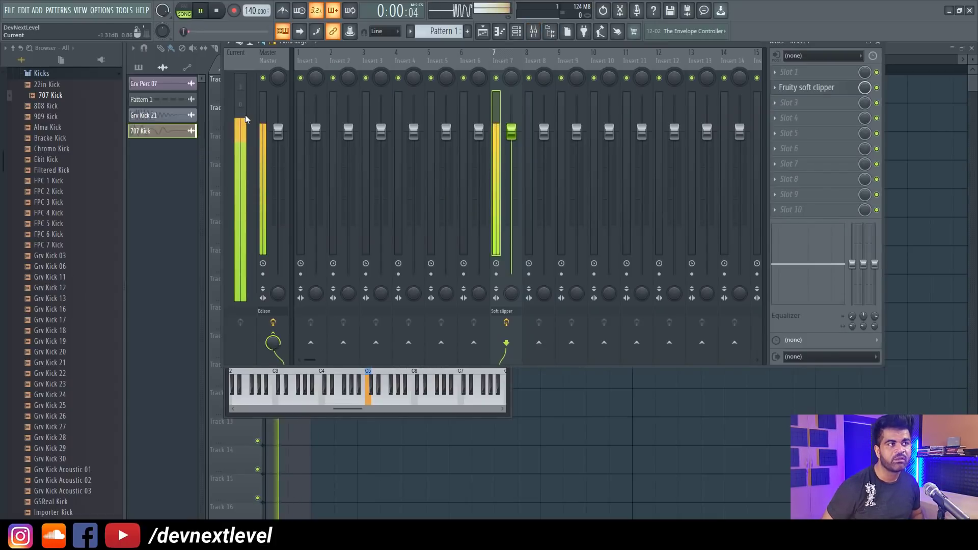
key("space")
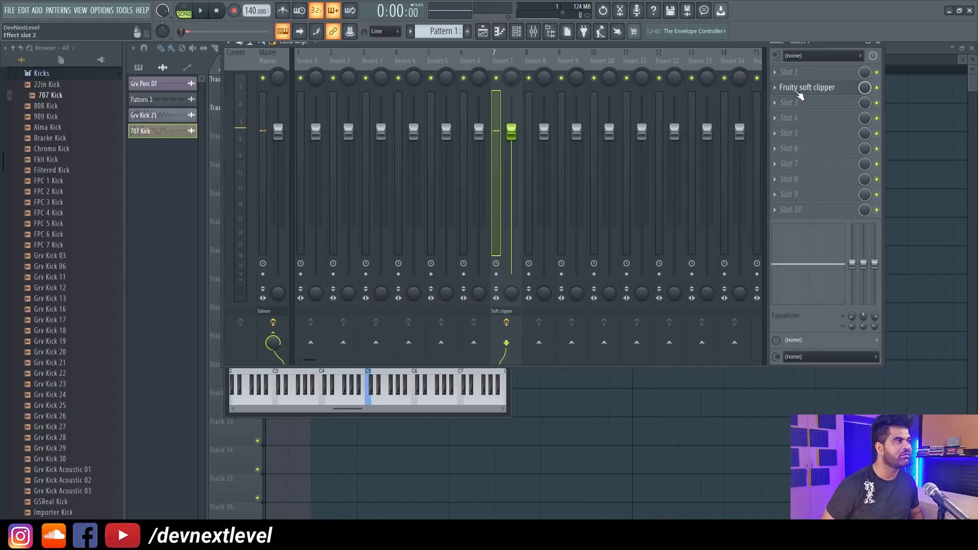
left_click(823, 90)
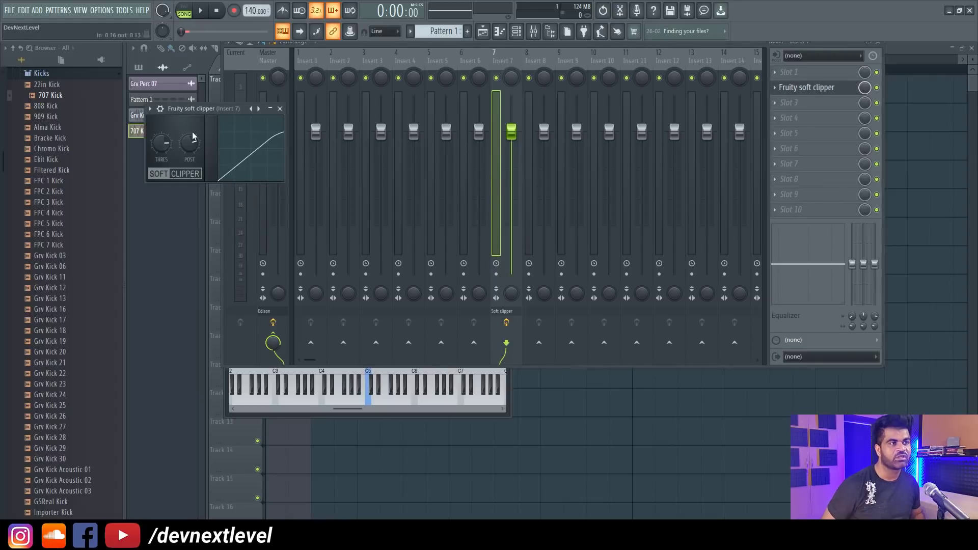
left_click(280, 109)
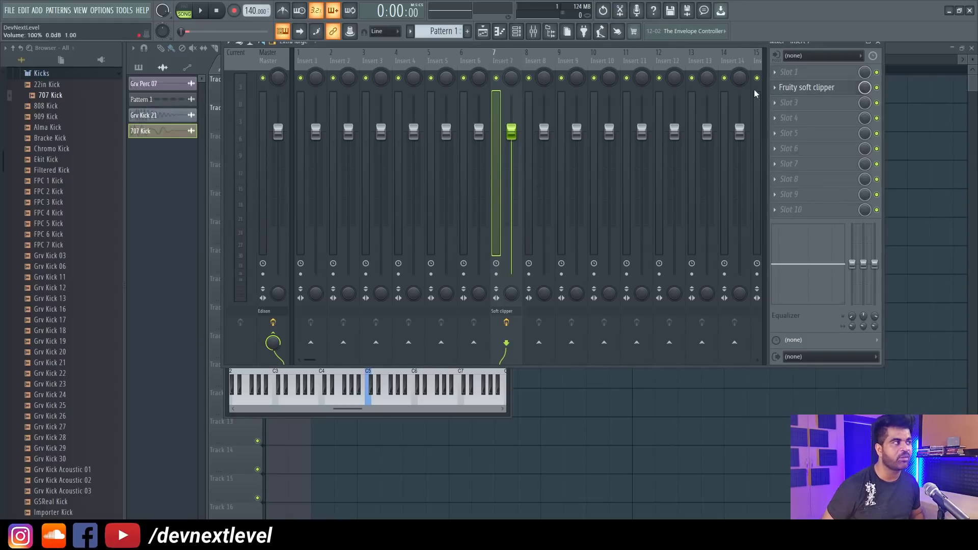
key("F9")
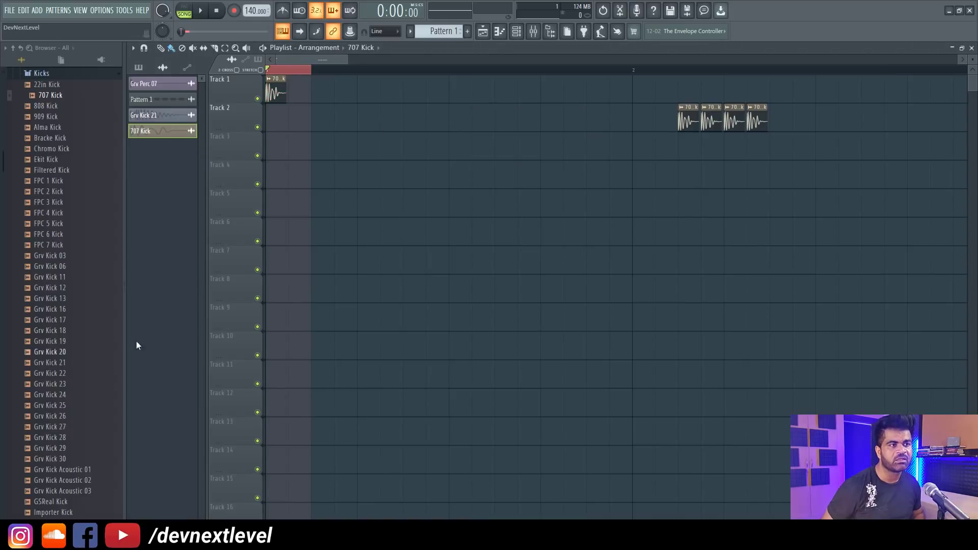
- Place another 707 Kick clip on Track 4 at beat 2 and make it unique
left_click_drag(50, 95, 319, 172)
right_click(320, 171)
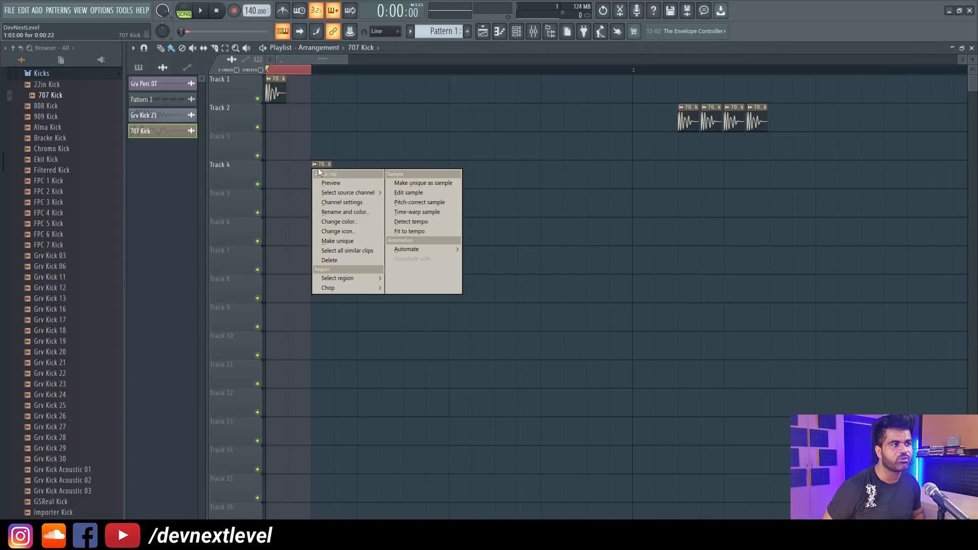
left_click(355, 240)
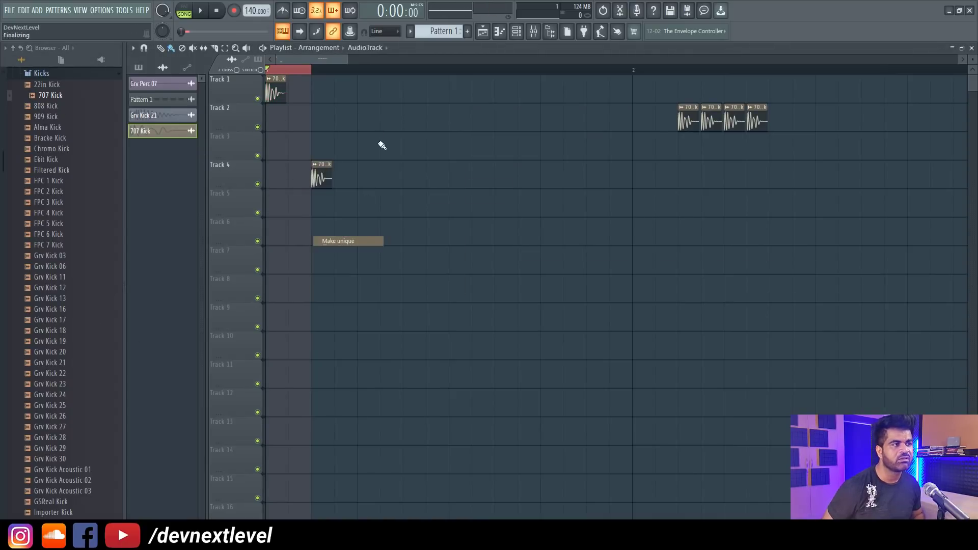
- Reset the unique kick copy's volume multiplier to 100% in its channel settings
double_click(322, 177)
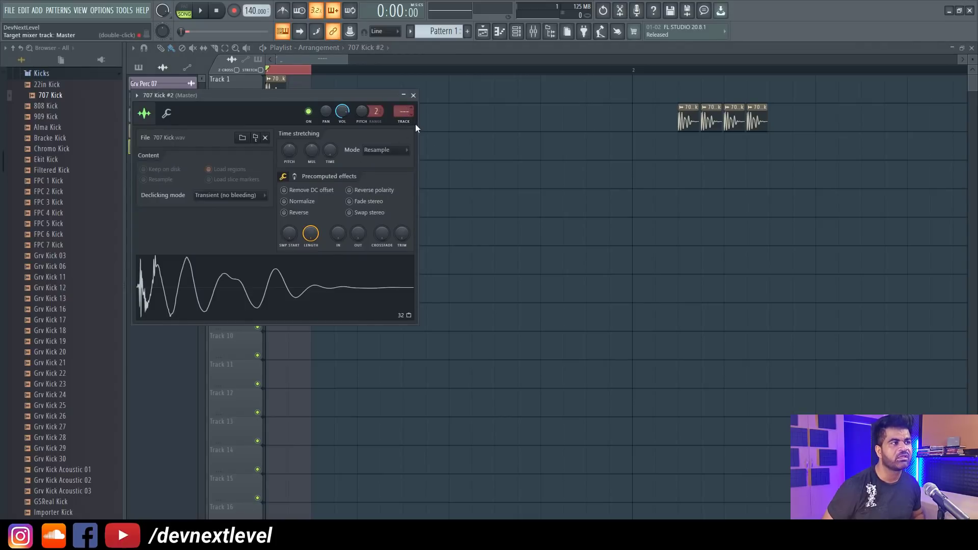
key("Escape")
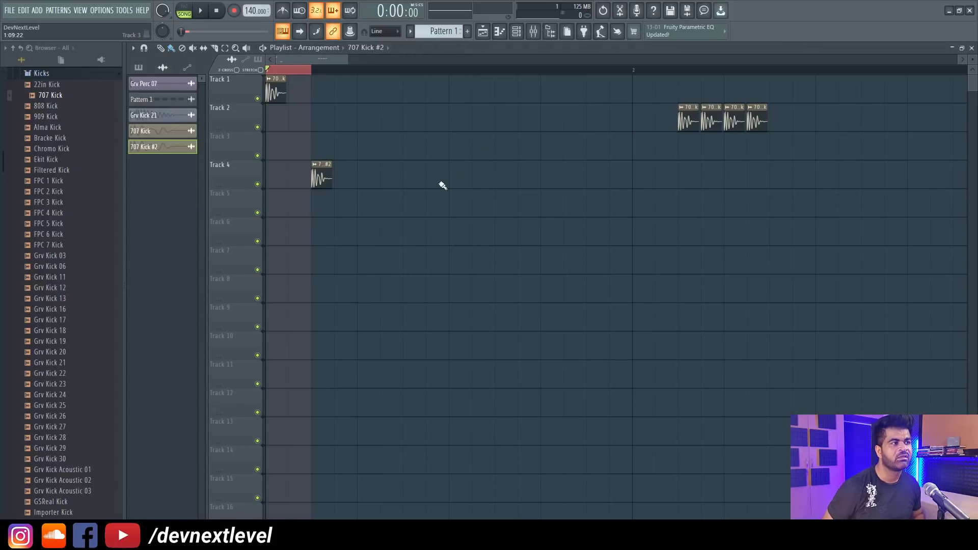
double_click(326, 178)
left_click(173, 115)
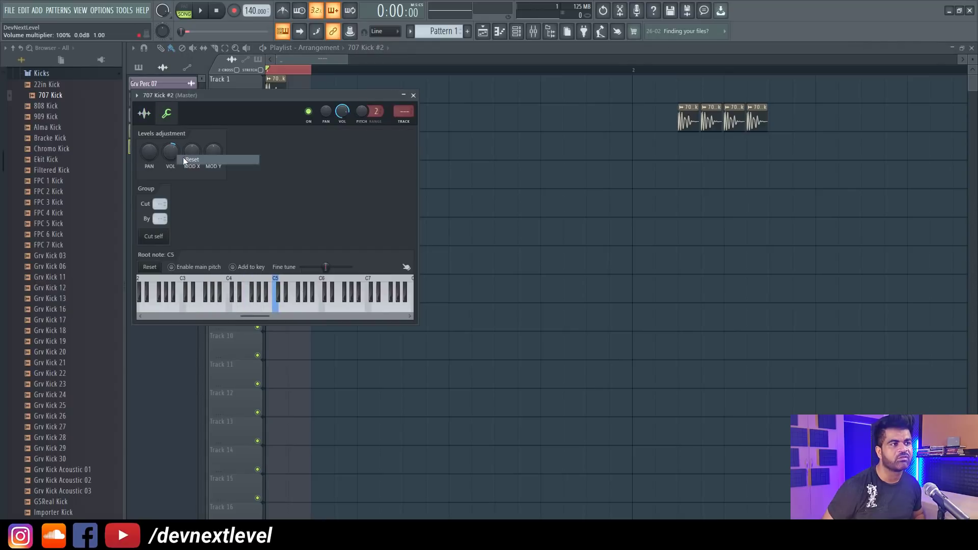
key("Escape")
- Move the unique kick to the start of Track 3, and solo and play Tracks 3 and 1 in turn to compare them
left_click_drag(312, 177, 218, 137)
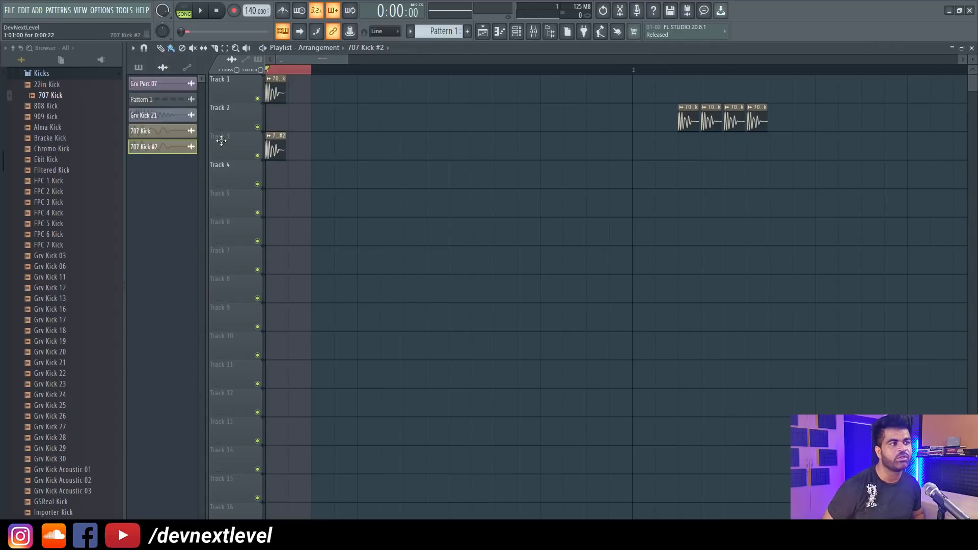
right_click(258, 155)
key("space")
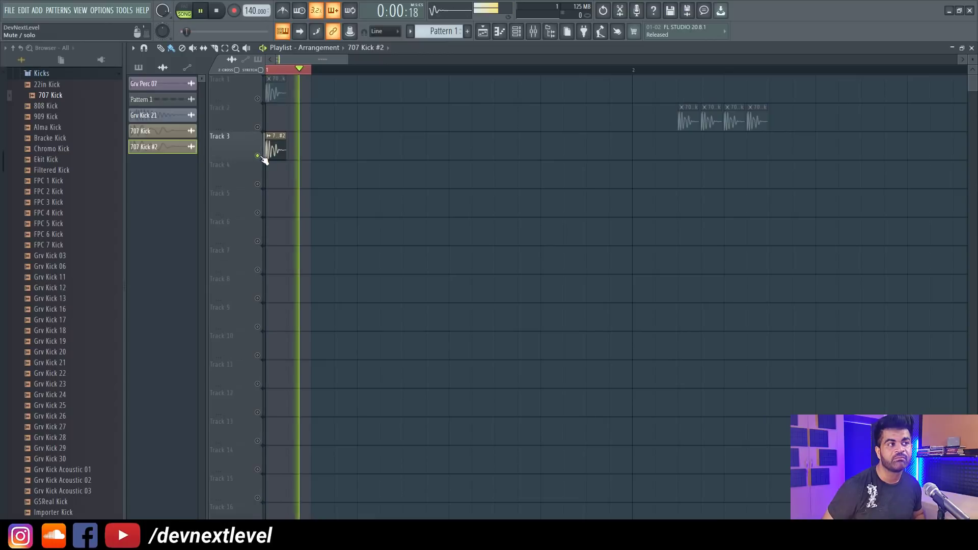
key("space")
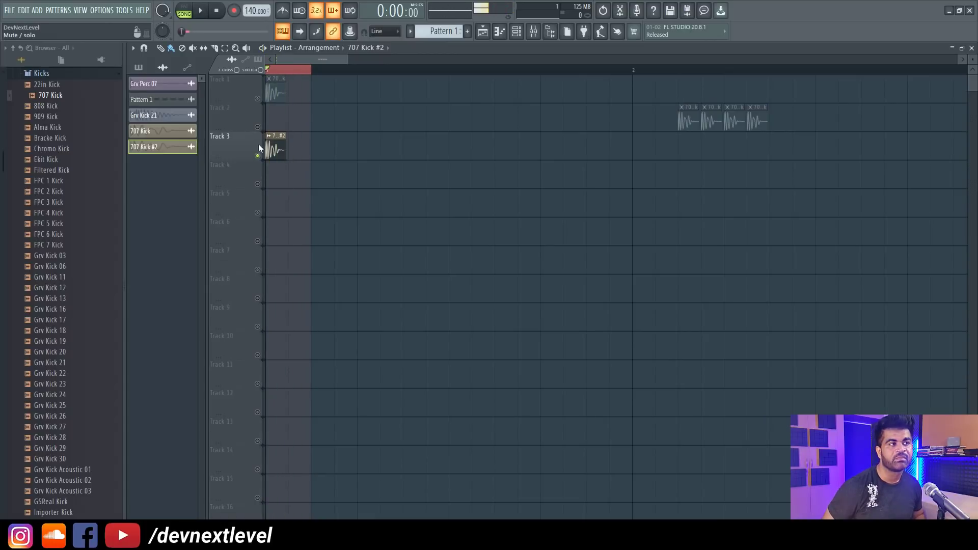
right_click(258, 99)
key("space")
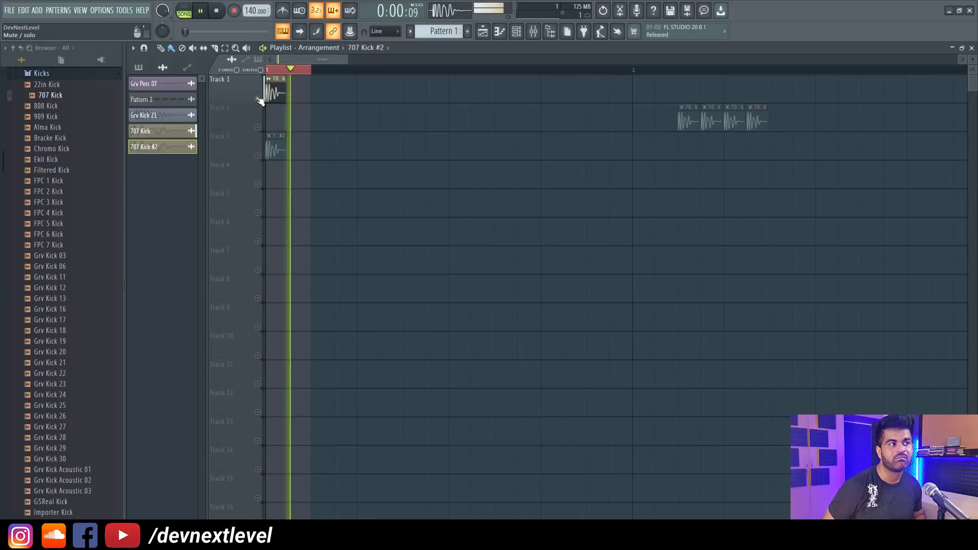
key("space")
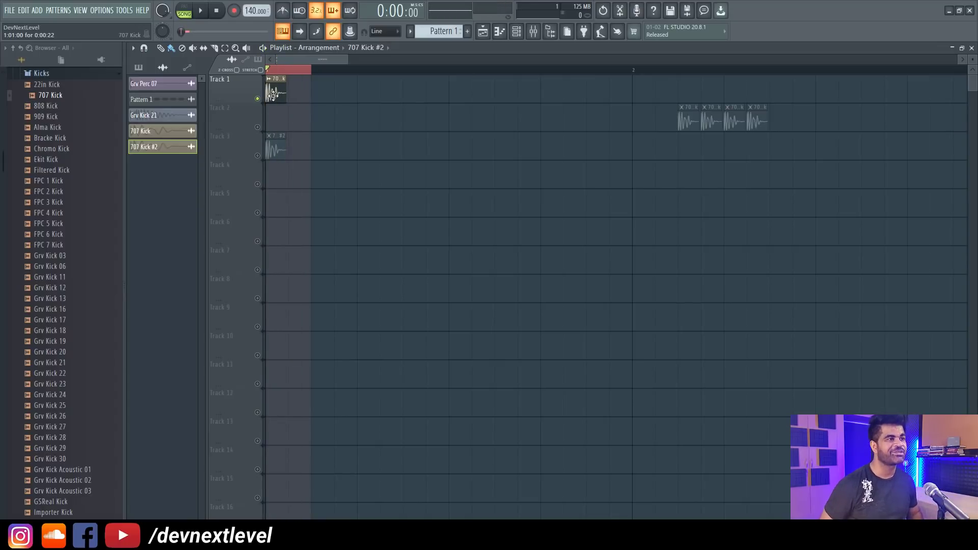
- Delete the kick clips from the playlist and place a new empty pattern, Pattern 7, in bar 1 of Track 3
right_click(278, 79)
left_click(467, 31)
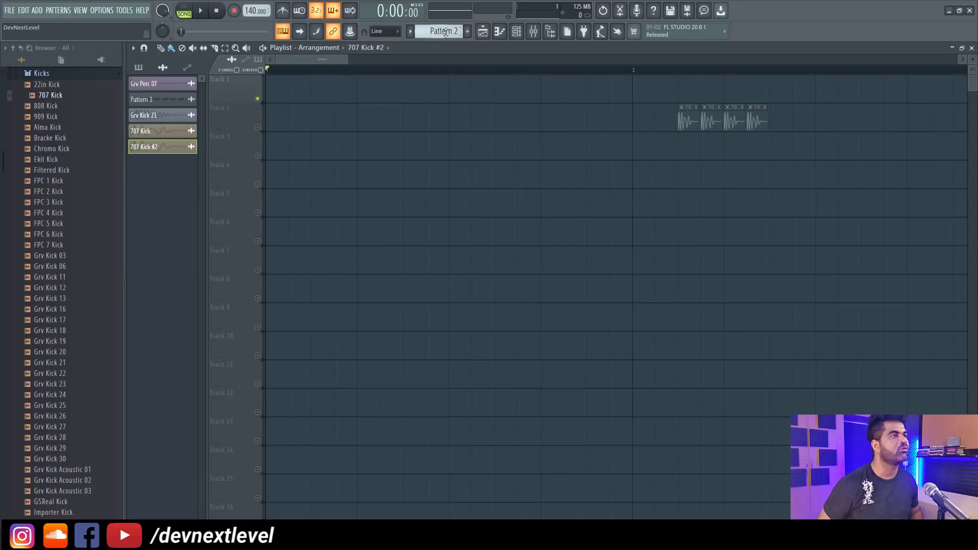
mouse_move(327, 146)
left_mouse_down()
mouse_move(291, 146)
mouse_move(312, 148)
left_mouse_up()
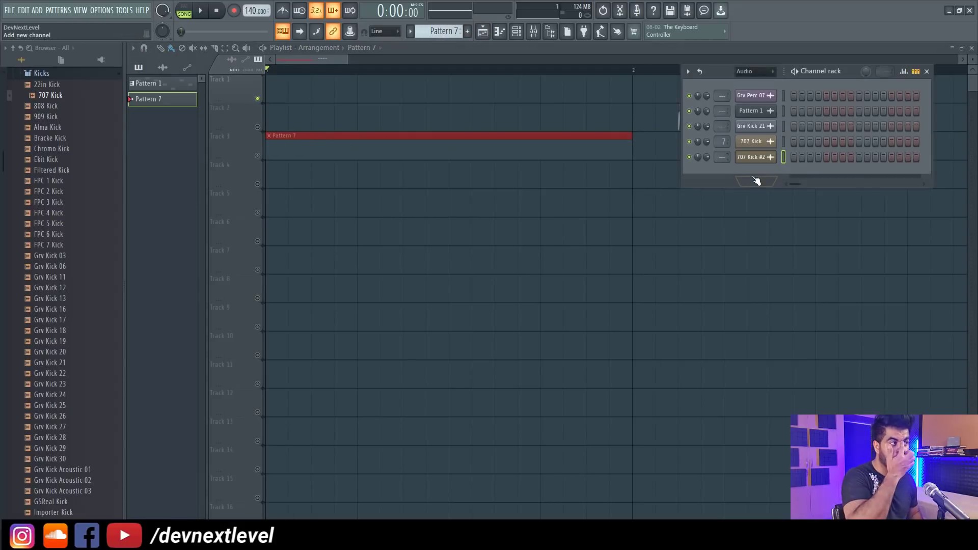
- Add an FL Keys channel to the channel rack and open its piano roll
left_click(757, 181)
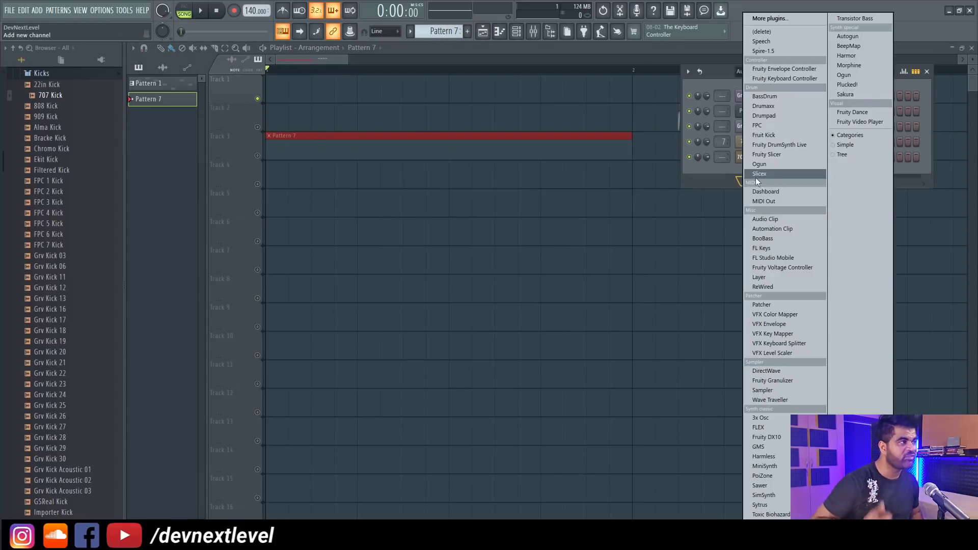
left_click(784, 246)
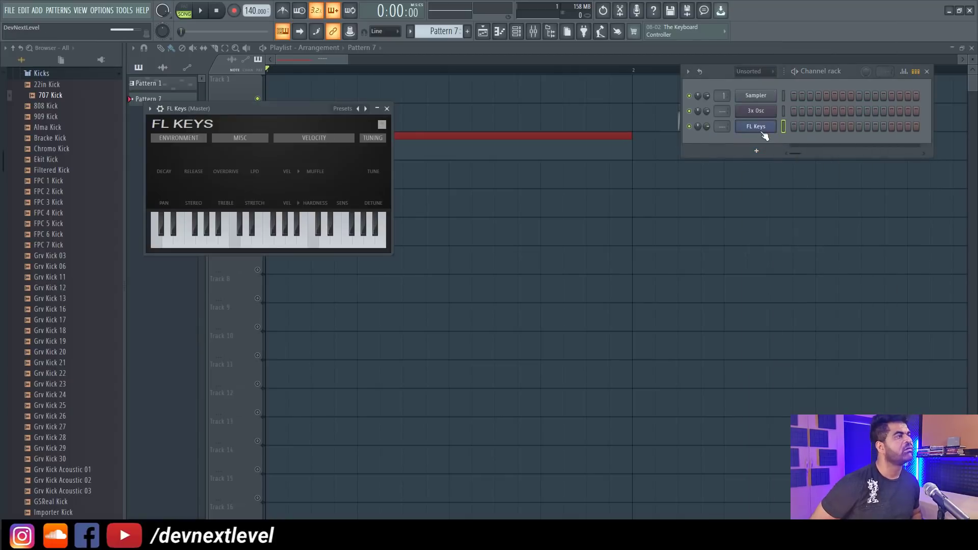
right_click(759, 129)
left_click(793, 127)
- Draw seven scattered short FL Keys notes between B5 and F#7 across bars 1 and 2, and bring up the channel rack
left_click(243, 212)
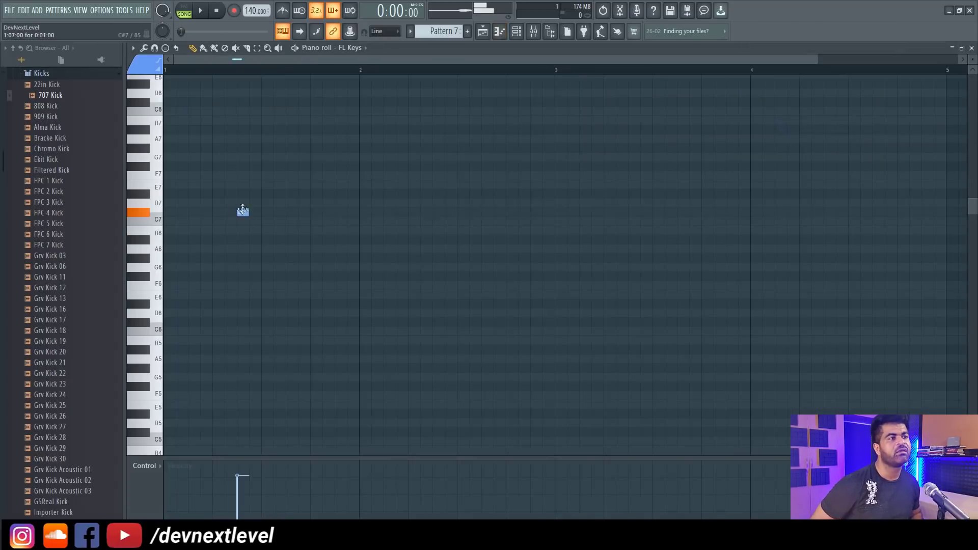
left_click(378, 166)
left_click(353, 239)
left_click(316, 267)
left_click(267, 340)
left_click_drag(275, 357, 303, 340)
left_click(439, 304)
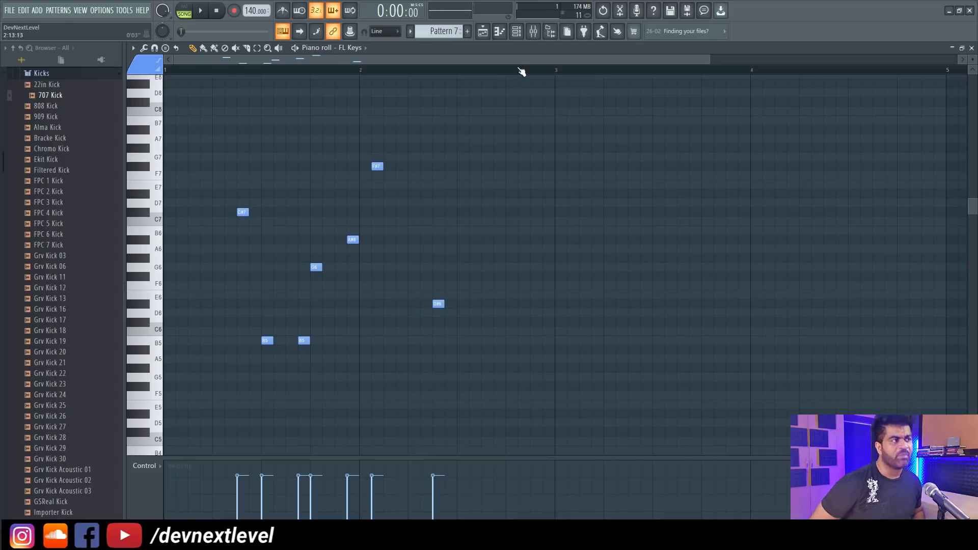
left_click(516, 31)
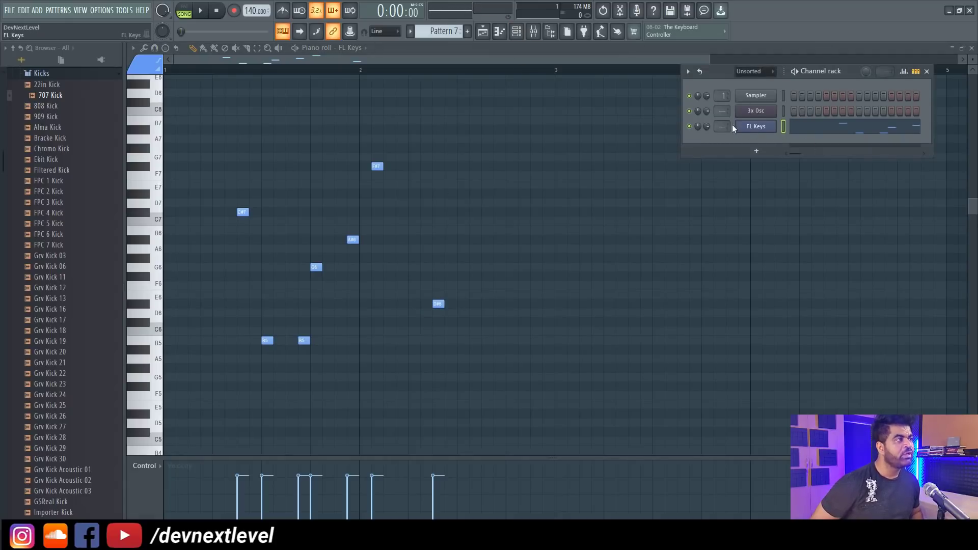
- Route the FL Keys channel to mixer track Insert 9 and open the mixer
scroll(730, 128, "up", 15)
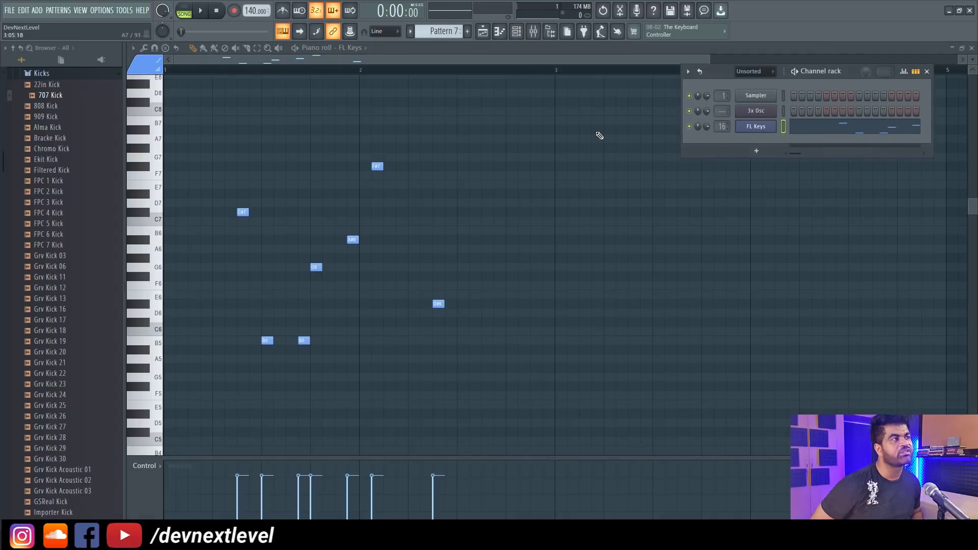
scroll(724, 129, "up", 1)
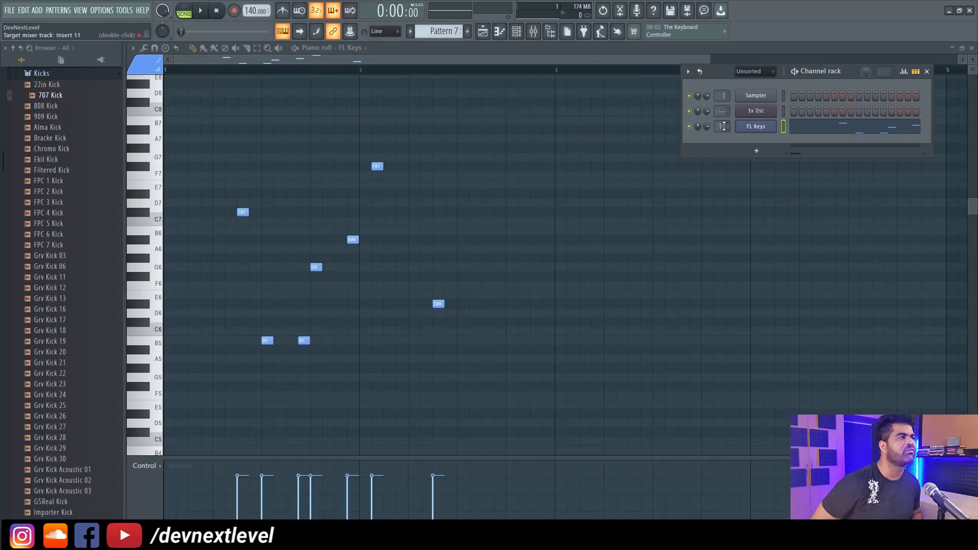
scroll(729, 128, "down", 16)
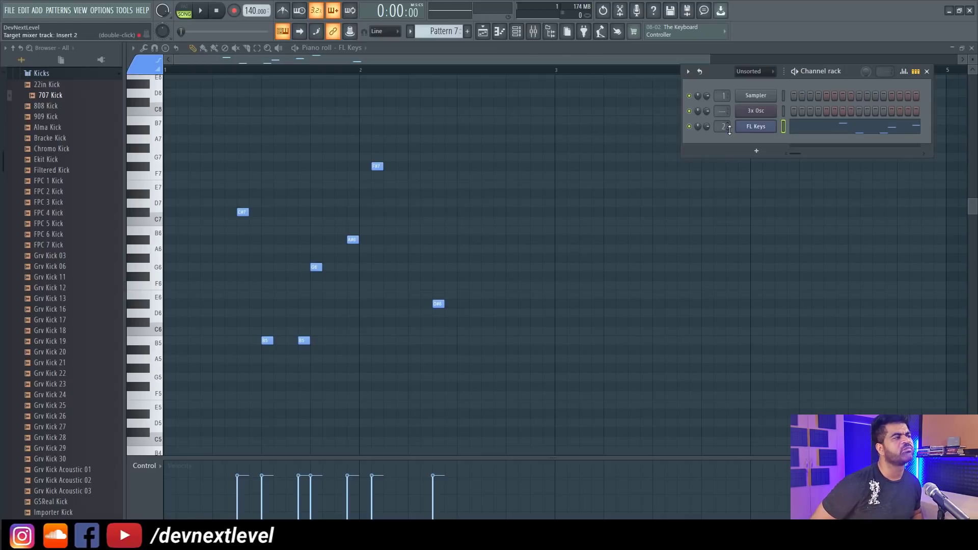
left_click(533, 31)
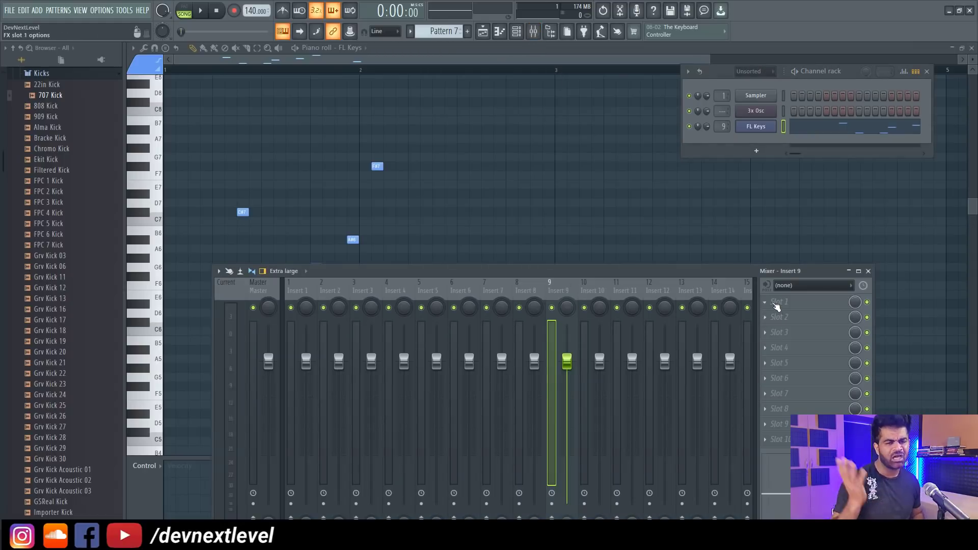
- Delete all clips from the playlist arrangement
left_click(485, 34)
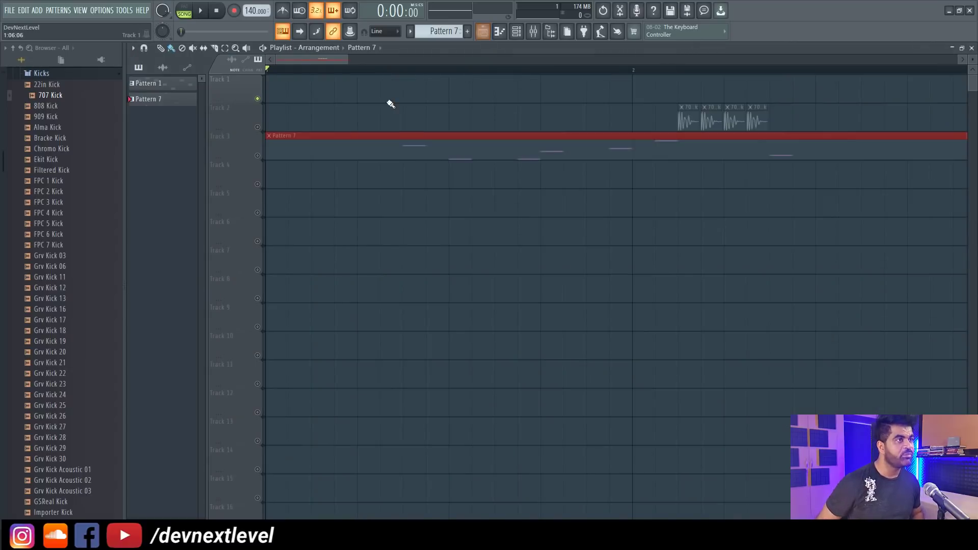
key("ctrl+a")
key("Delete")
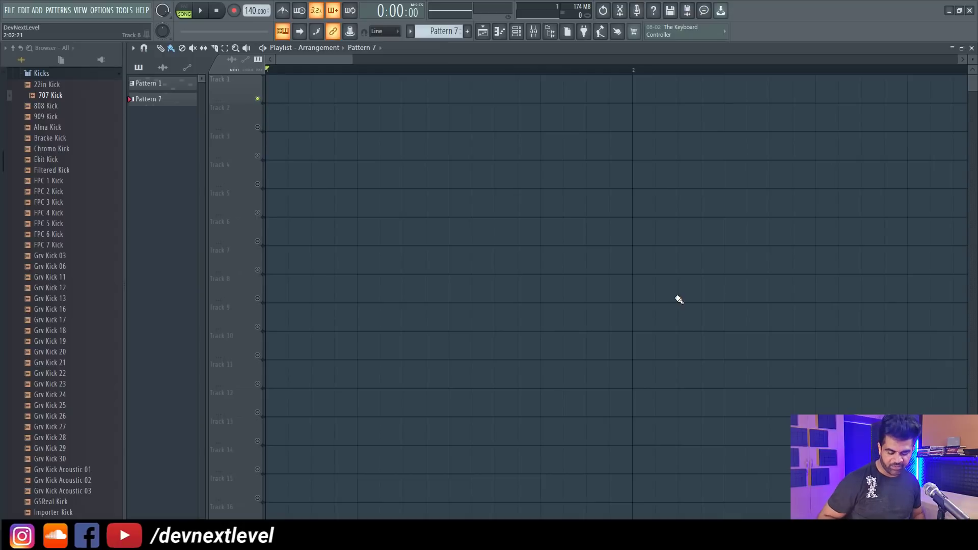
- Add FL Keys from the plugin picker to playlist Track 2 as an instrument track, and briefly view its plugin window
key("F8")
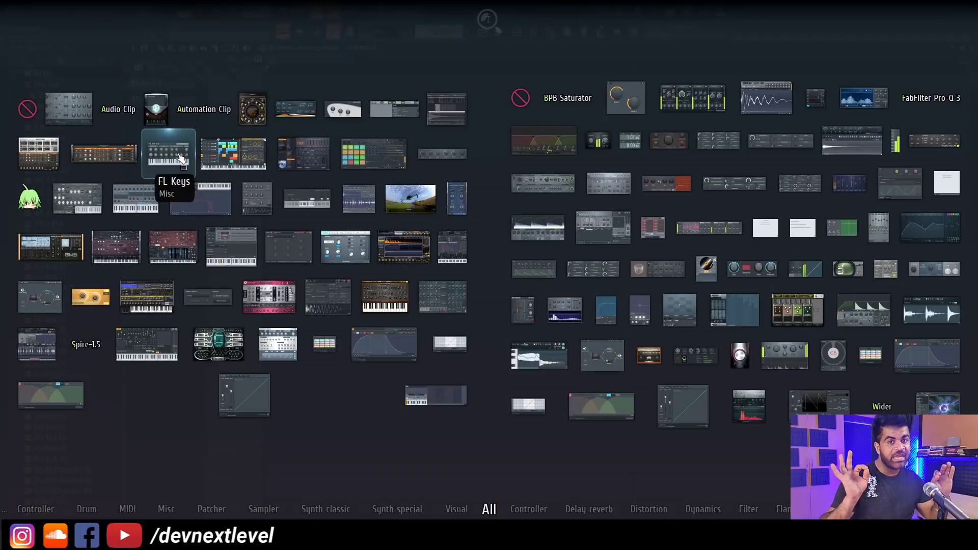
left_click_drag(181, 159, 242, 119)
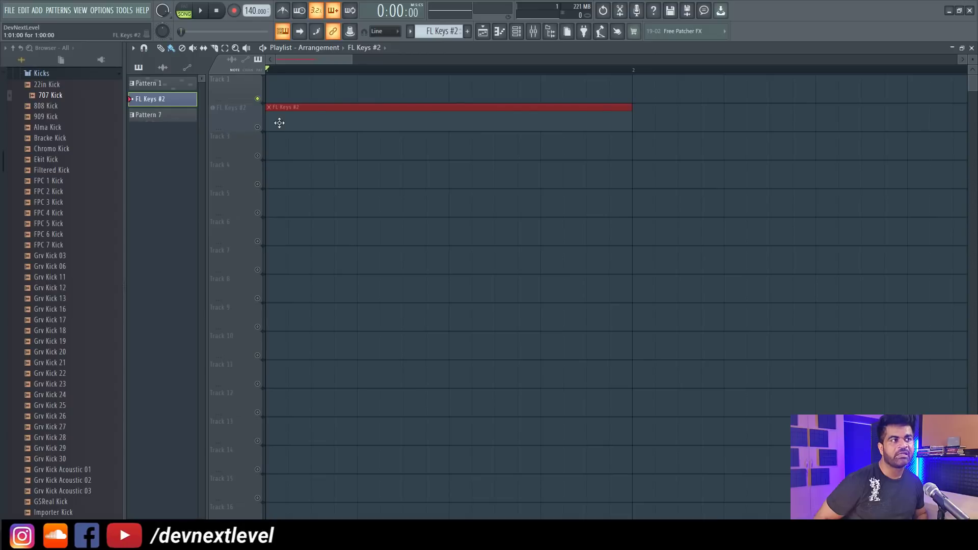
left_click(239, 124)
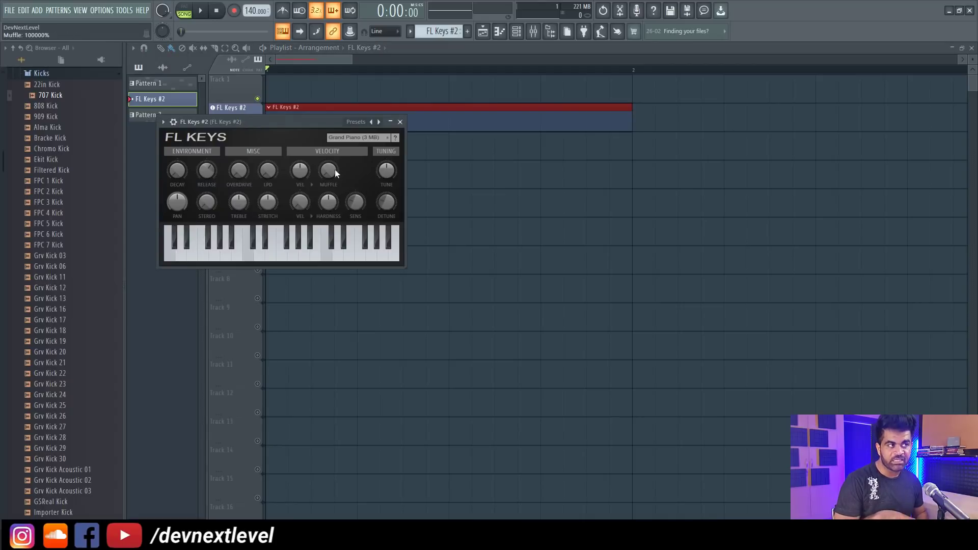
left_click(401, 122)
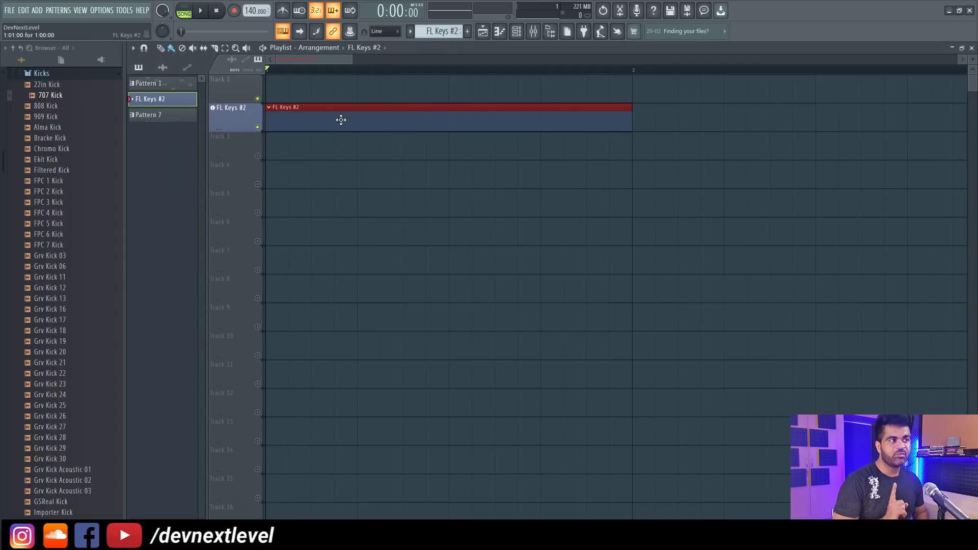
- Draw three short notes, D#7, D7 and A6, in bar 1 of the Track 2 FL Keys clip, and bring up the playlist and mixer
double_click(341, 119)
left_click(193, 193)
left_click(255, 202)
left_click(255, 249)
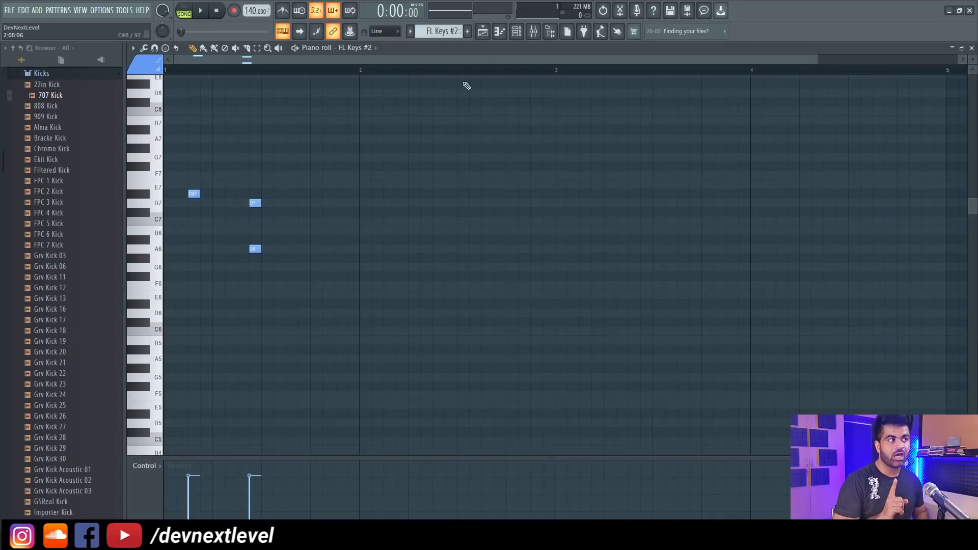
key("F5")
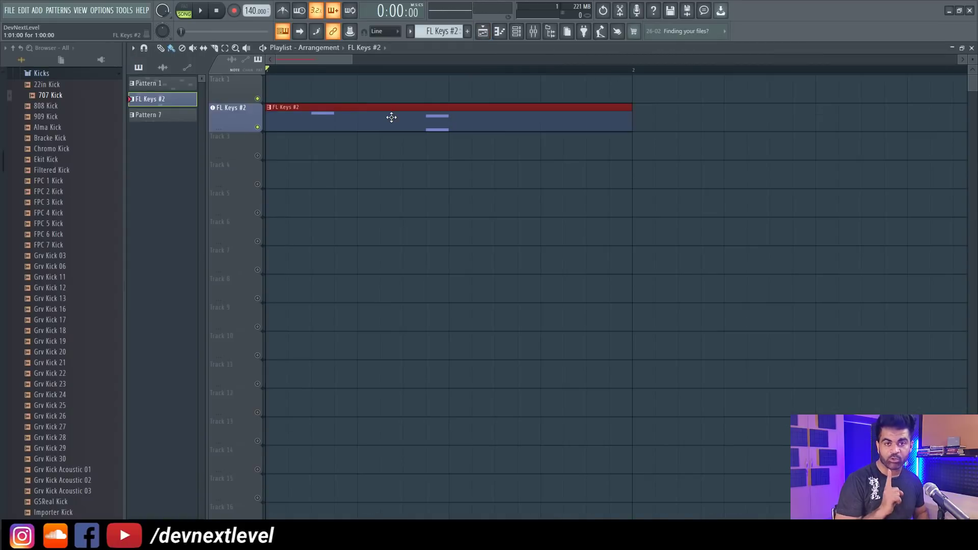
left_click(533, 36)
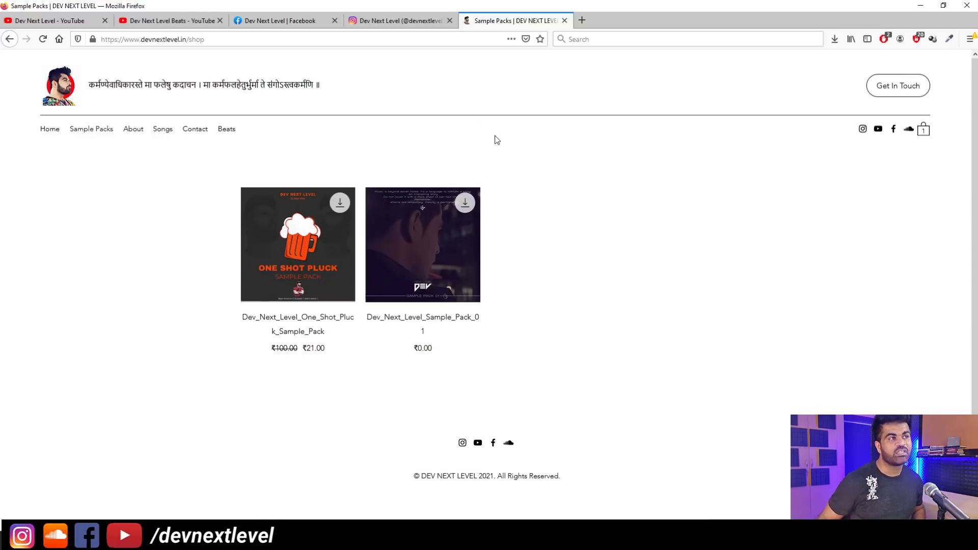
- Show the Dev Next Level Instagram profile, Facebook page, Beats YouTube channel and main YouTube channel in turn
left_click(376, 21)
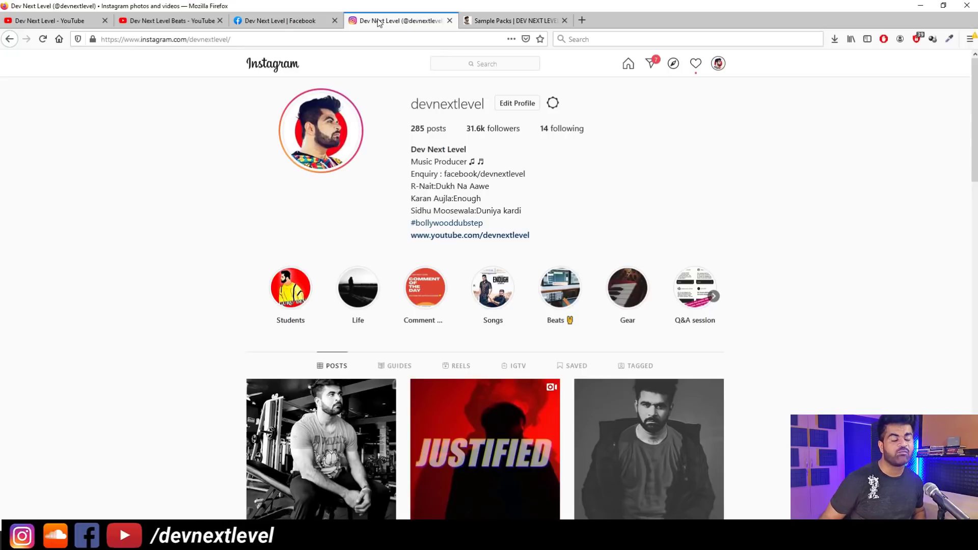
left_click(286, 21)
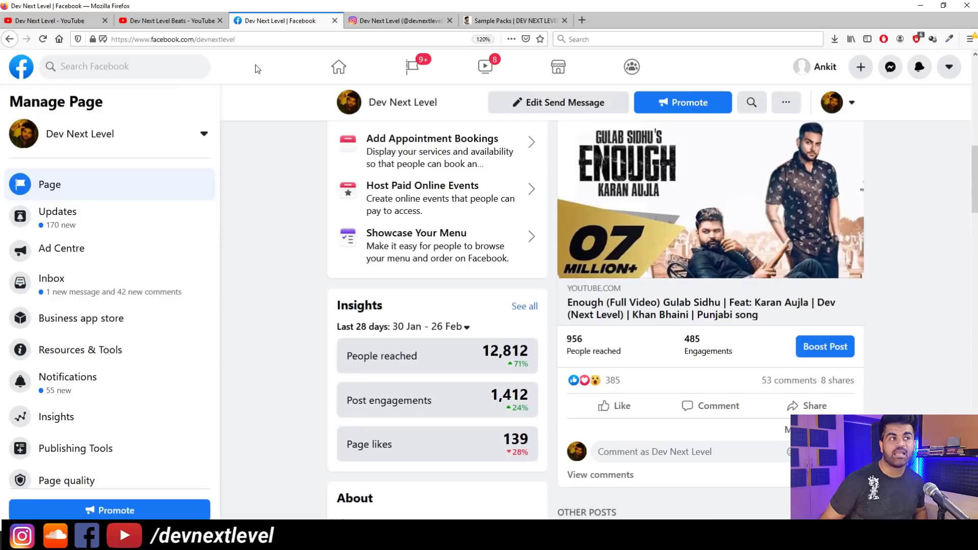
left_click(187, 29)
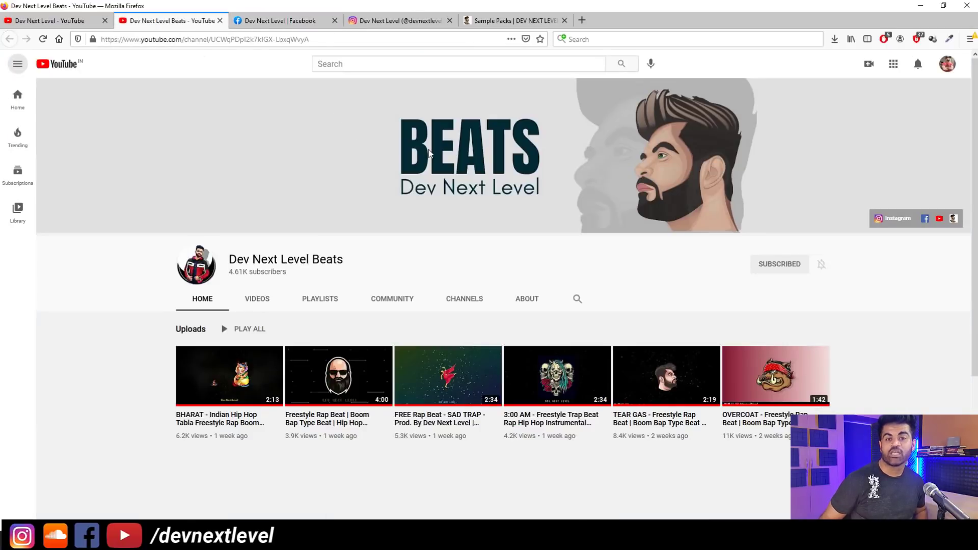
left_click(81, 21)
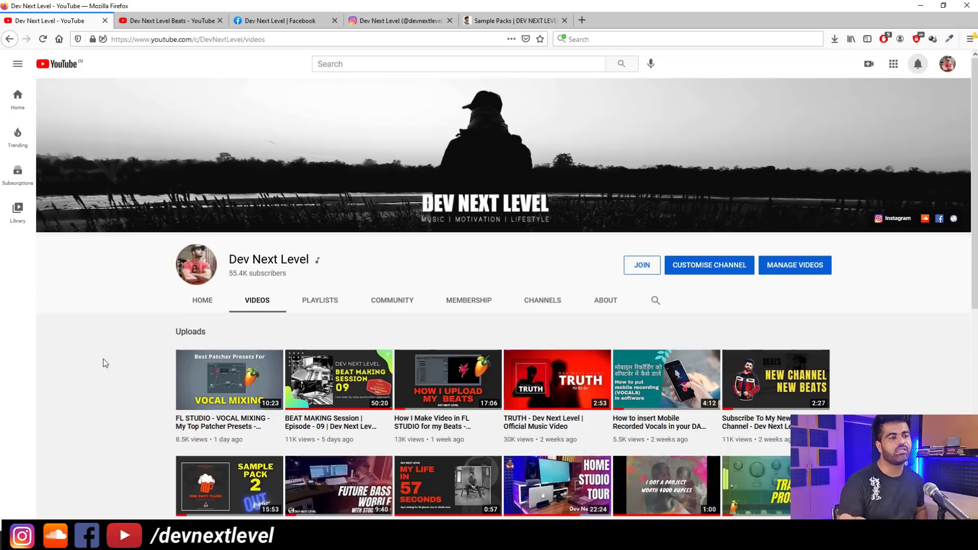